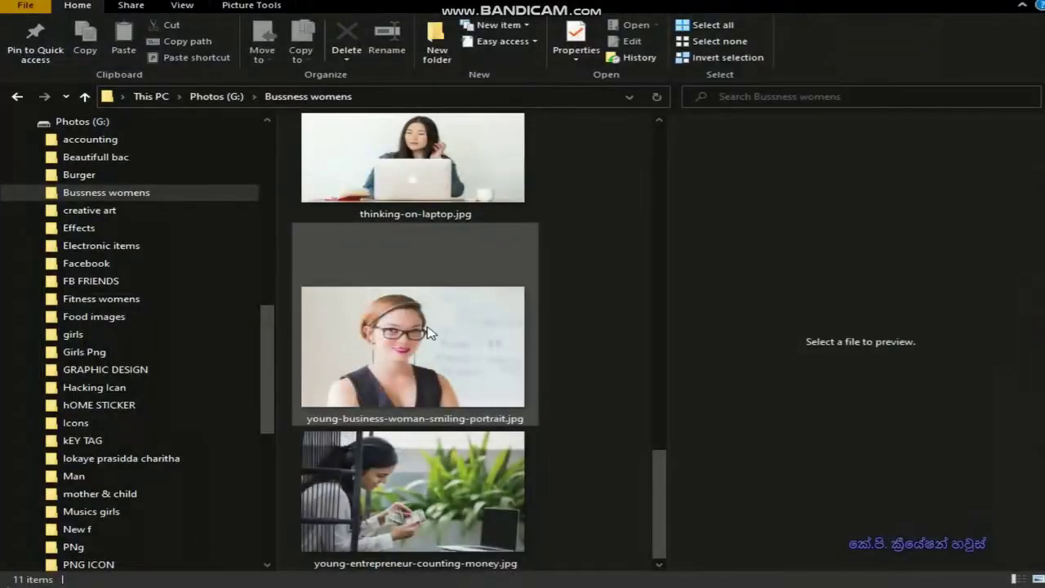
# Drag young-business-woman-smiling-portrait.jpg from its folder into Photoshop so it opens as the Background layer.
pyautogui.click(428, 332)
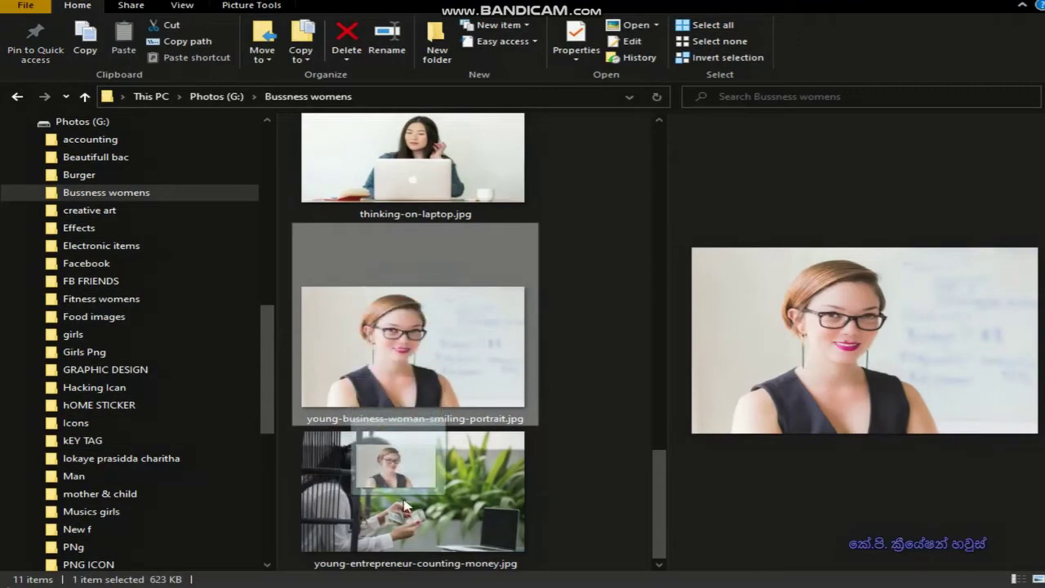
pyautogui.moveTo(414, 327); pyautogui.dragTo(413, 583)
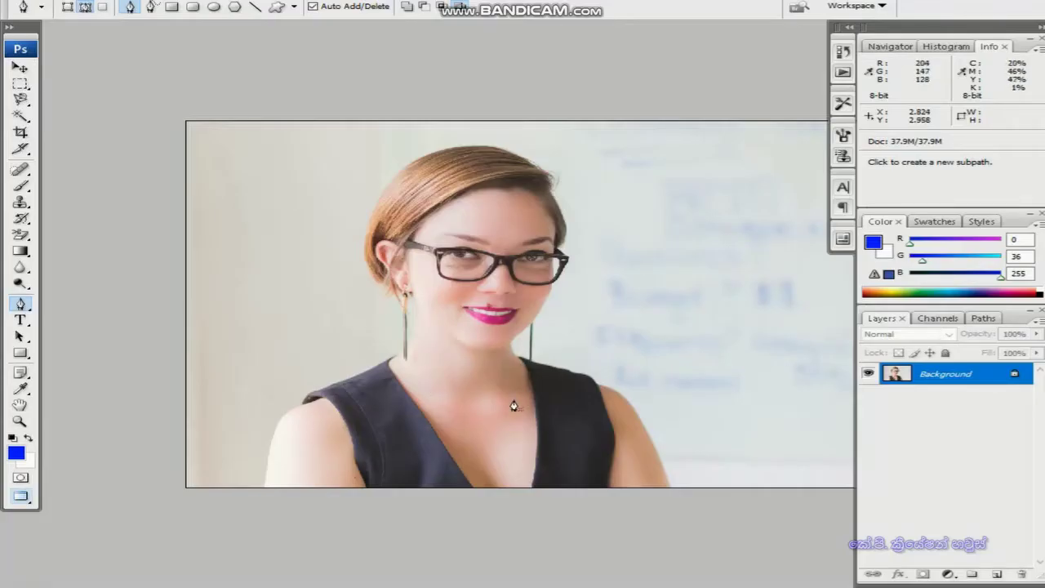
# Zoom in on the portrait and choose the standard Pen tool.
pyautogui.hotkey('ctrl', '+')
pyautogui.click(606, 493)
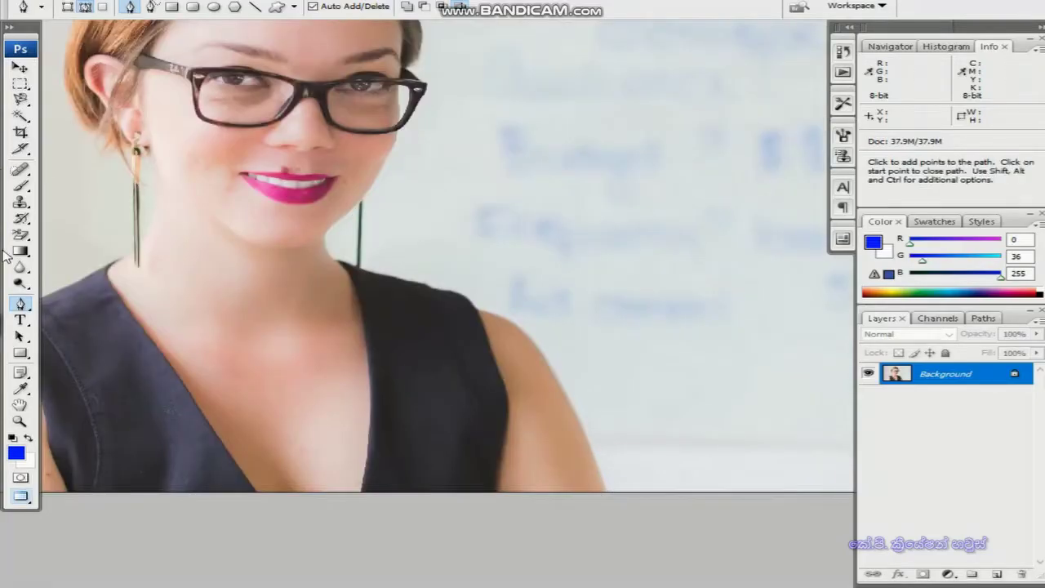
pyautogui.rightClick(24, 304)
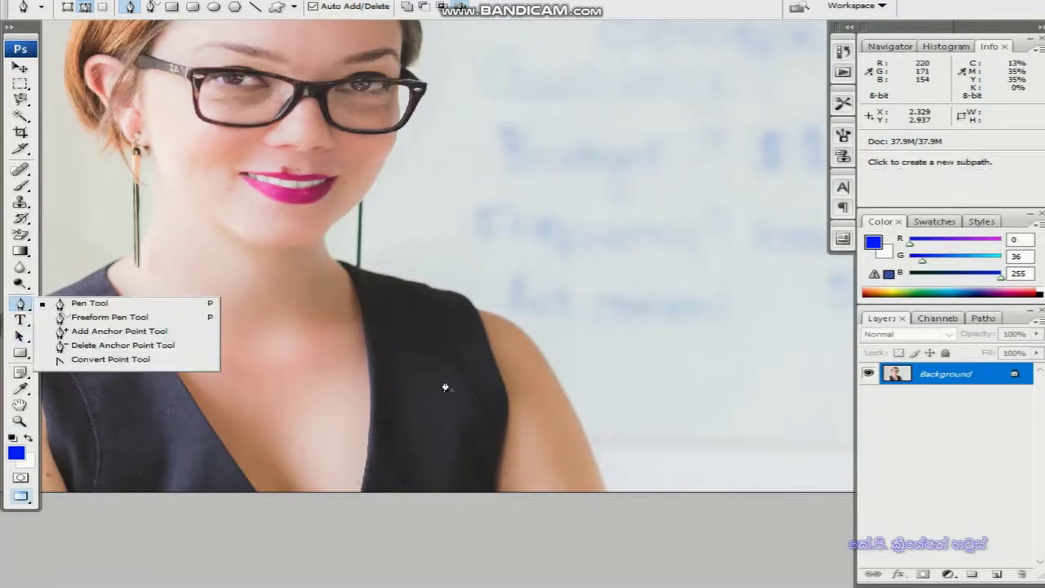
pyautogui.click(126, 312)
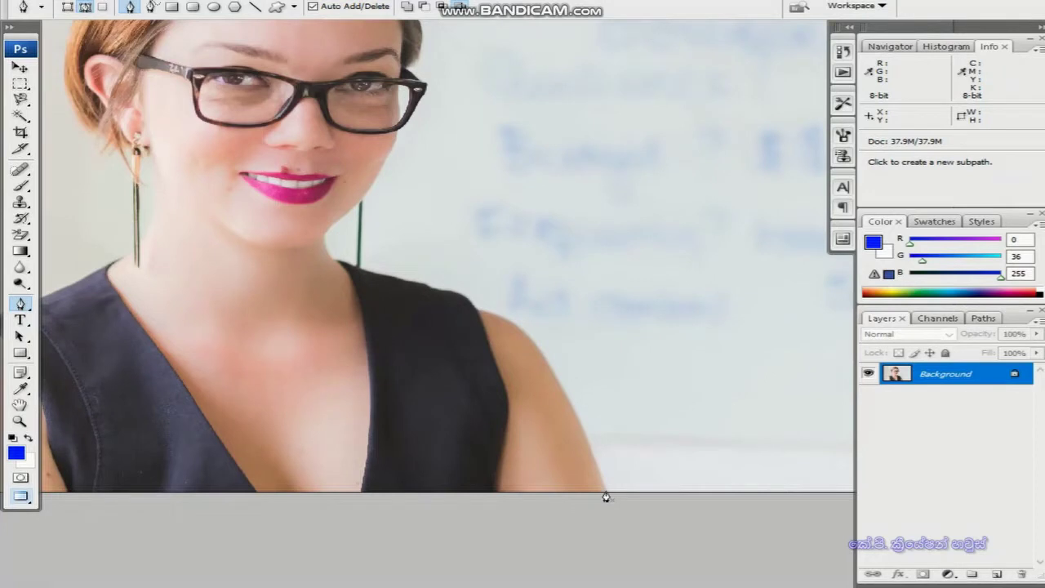
# Set the pasteboard colour around the image to black.
pyautogui.rightClick(529, 396)
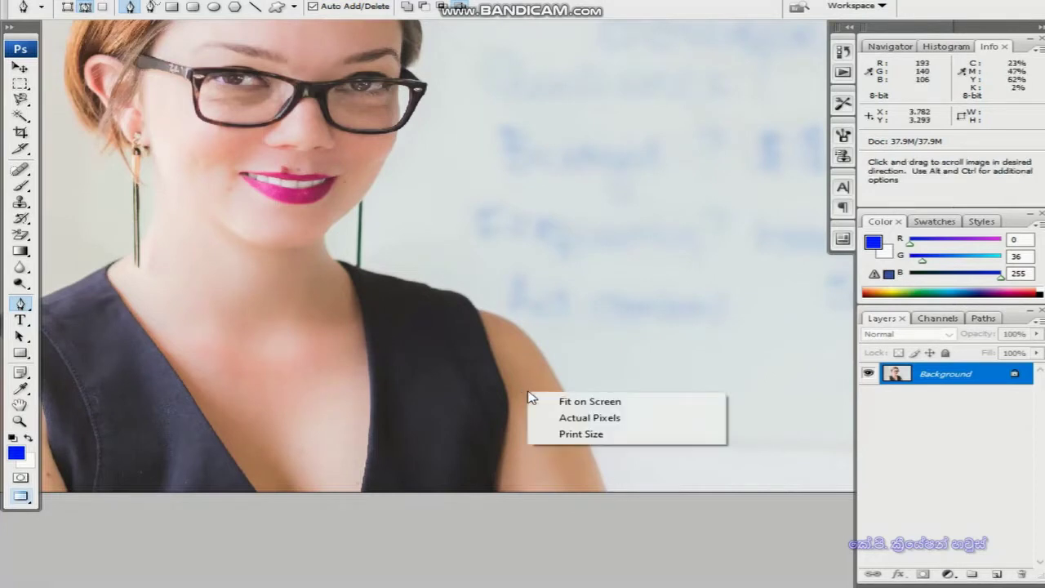
pyautogui.rightClick(399, 547)
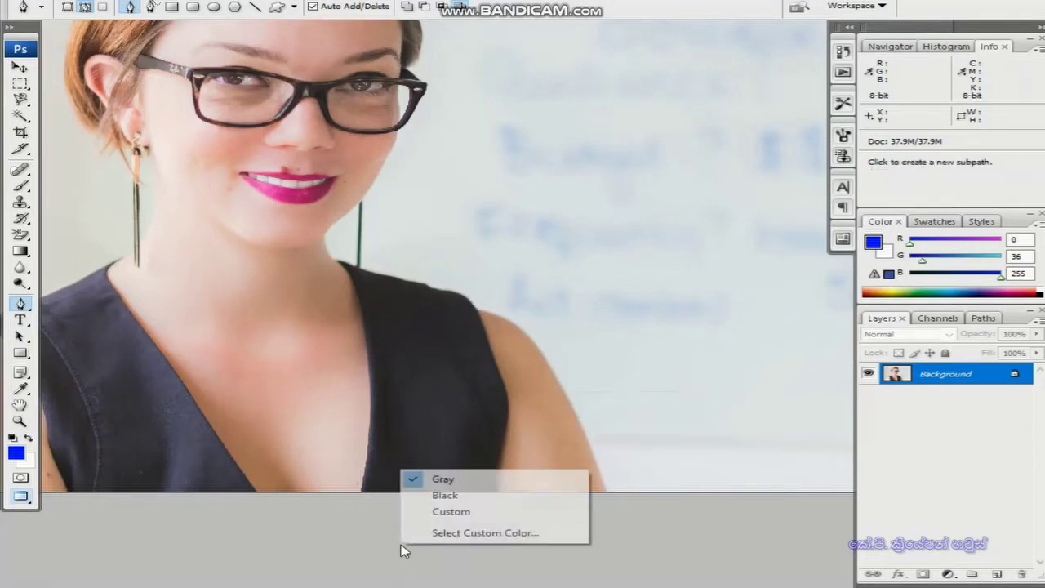
pyautogui.click(454, 501)
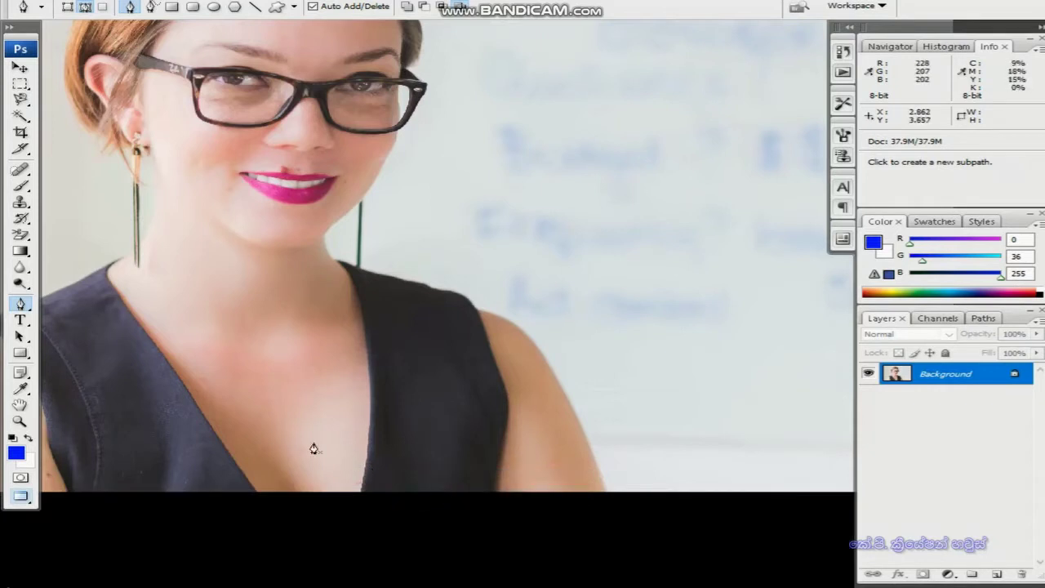
# Place Pen anchors from the bottom edge along the shoulder strap, neck and jawline to the glasses.
pyautogui.click(557, 469)
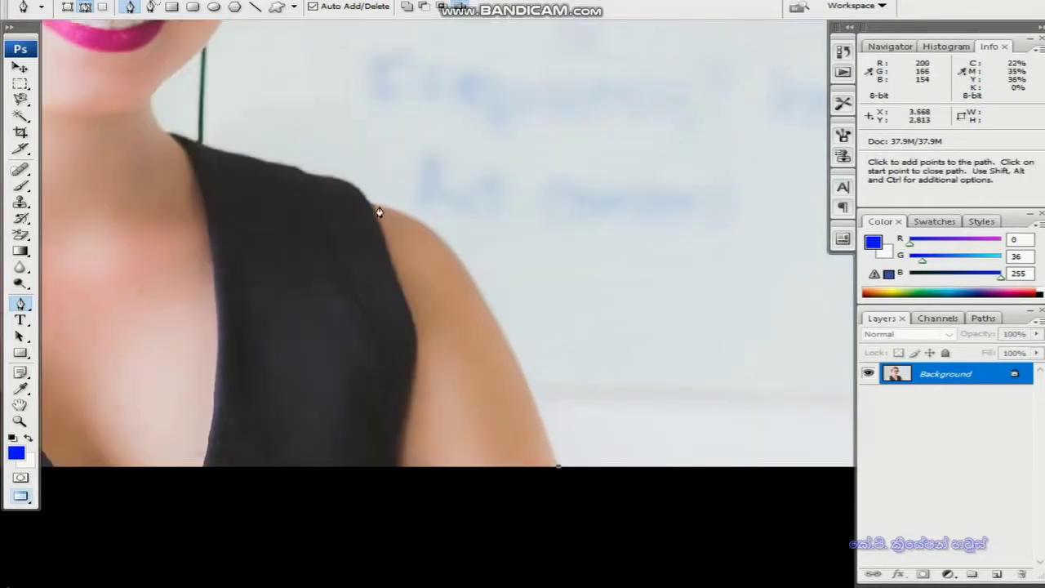
pyautogui.moveTo(374, 207)
pyautogui.mouseDown()
pyautogui.moveTo(265, 204)
pyautogui.moveTo(253, 180)
pyautogui.moveTo(457, 359)
pyautogui.mouseUp()
pyautogui.click(455, 339)
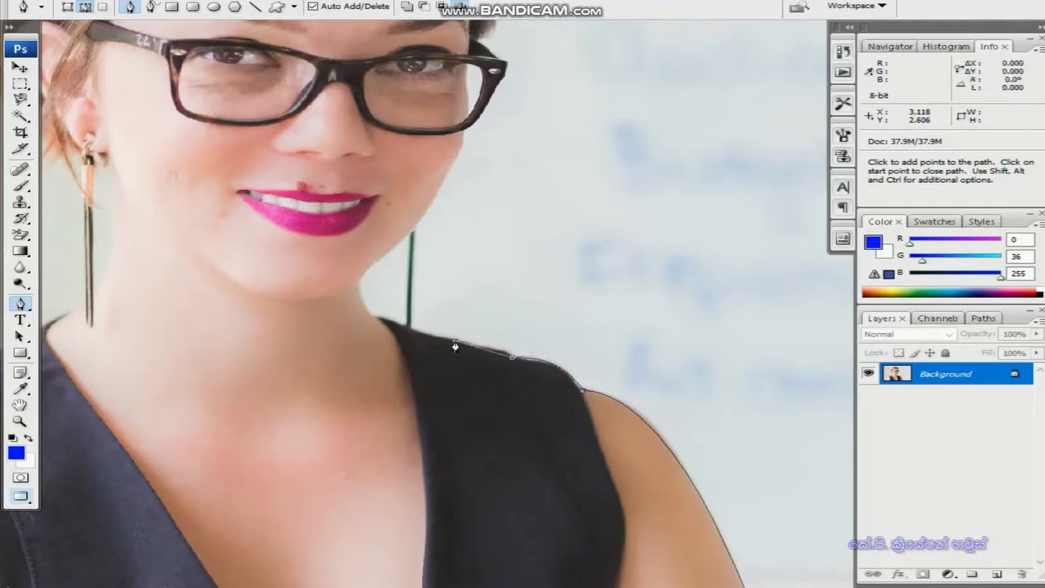
pyautogui.click(401, 332)
pyautogui.click(372, 318)
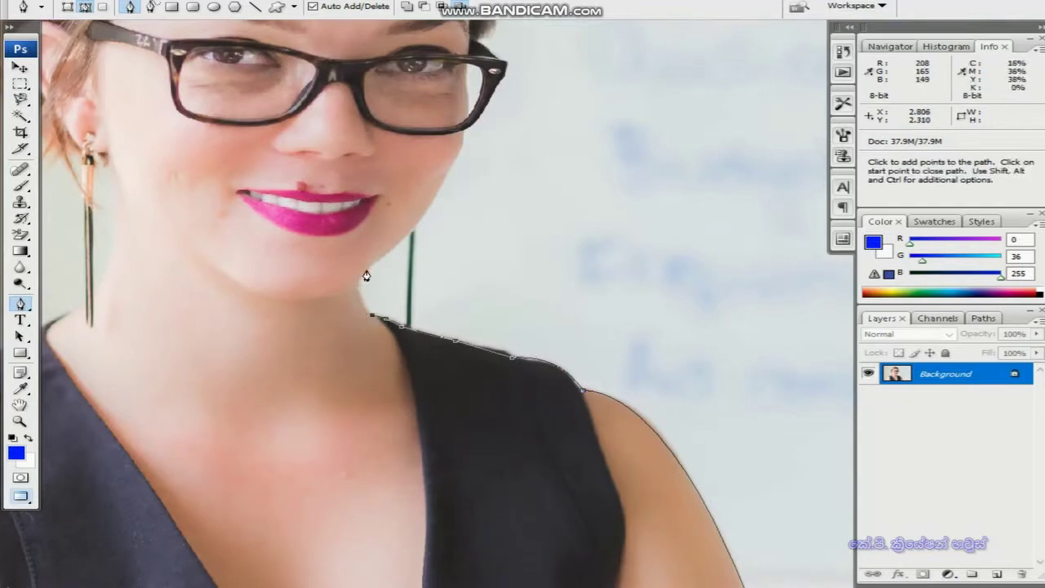
pyautogui.moveTo(373, 269); pyautogui.dragTo(406, 259)
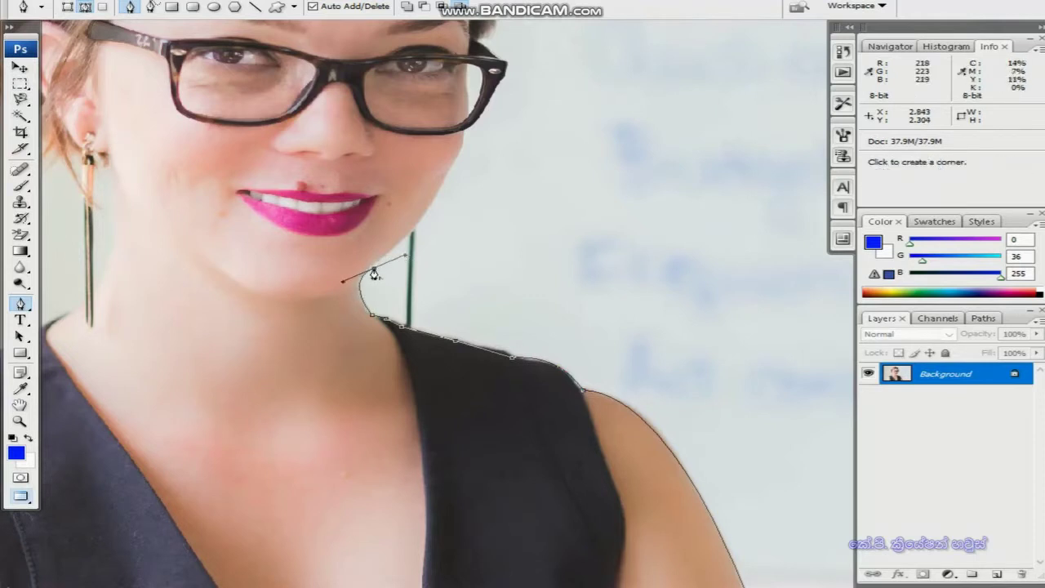
pyautogui.click(373, 273)
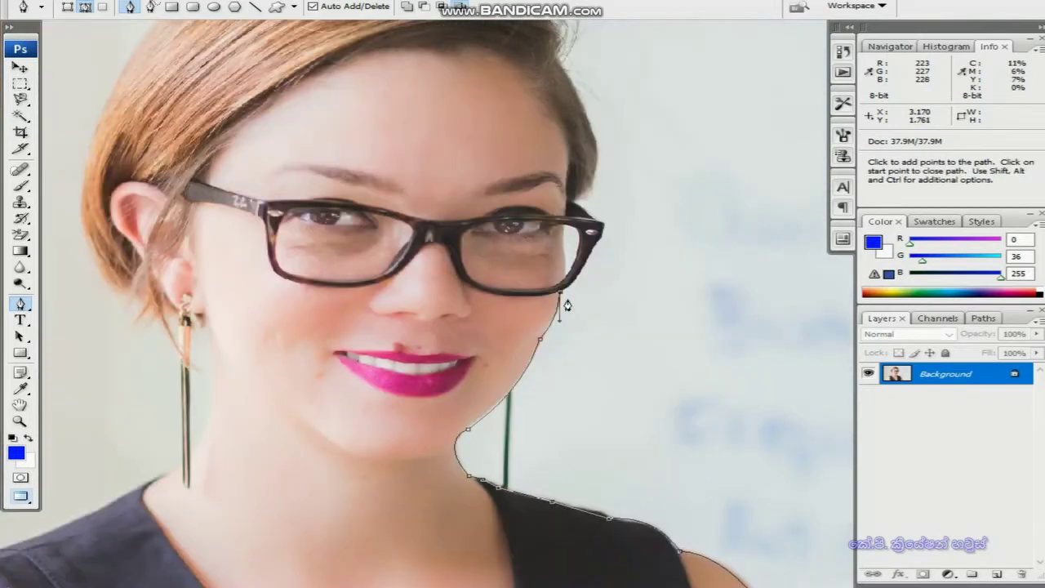
pyautogui.click(600, 223)
pyautogui.moveTo(592, 194); pyautogui.dragTo(675, 365)
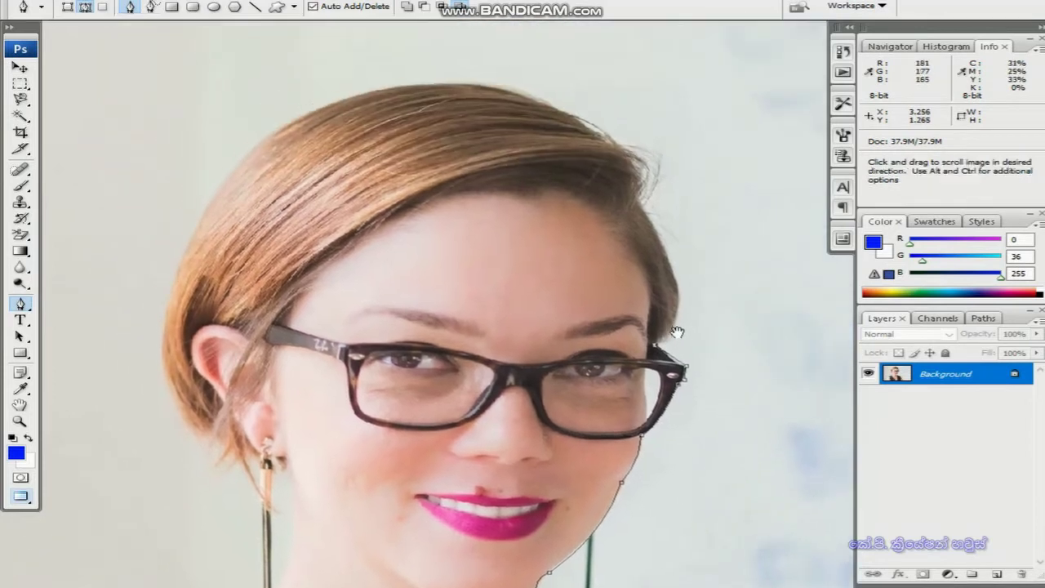
# Add a corner anchor beside the glasses and a curved anchor at the hair's side, redoing misplaced points.
pyautogui.moveTo(682, 328); pyautogui.dragTo(672, 291)
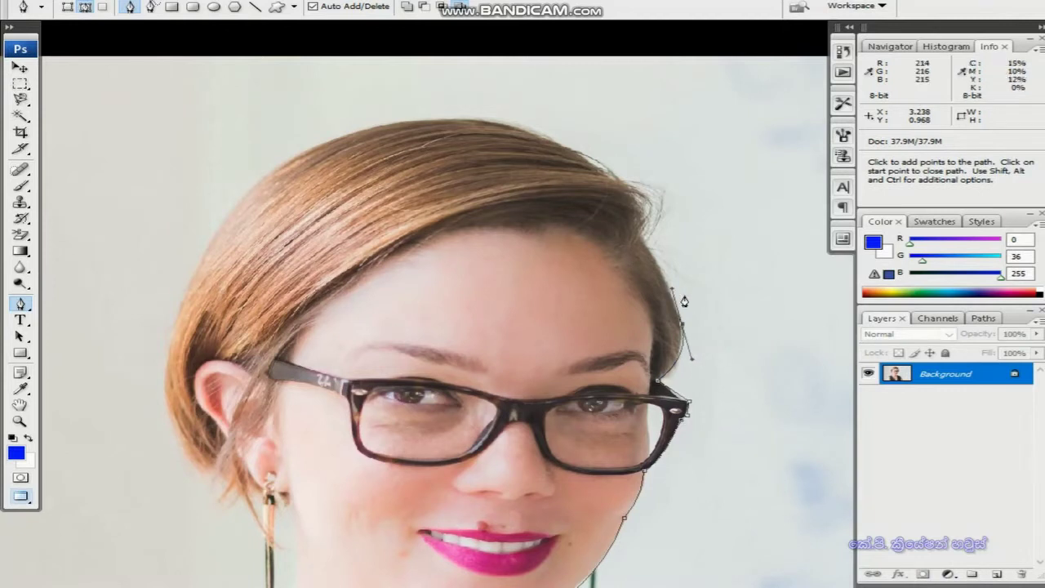
pyautogui.click(682, 325)
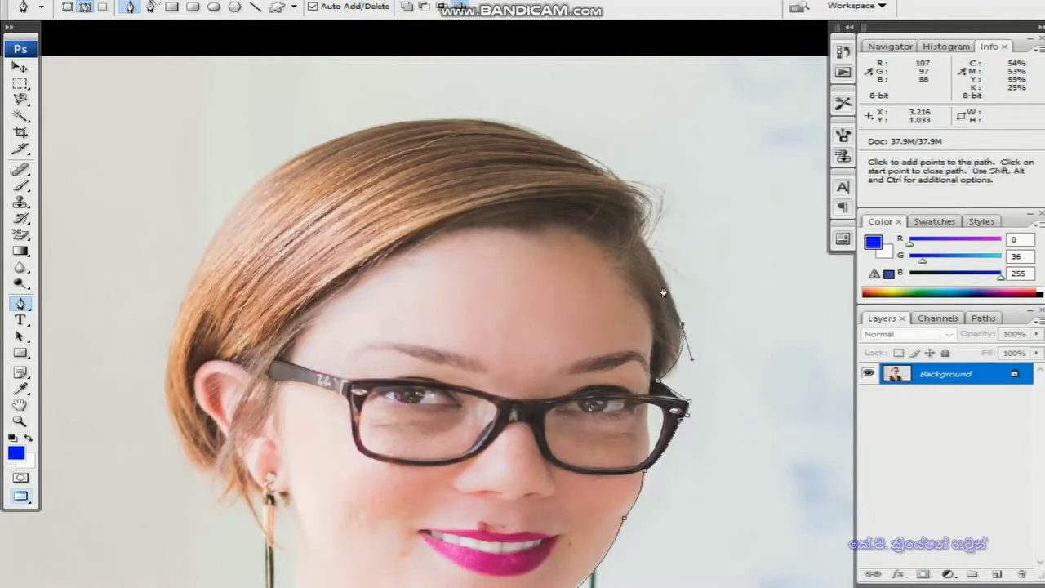
pyautogui.click(643, 243)
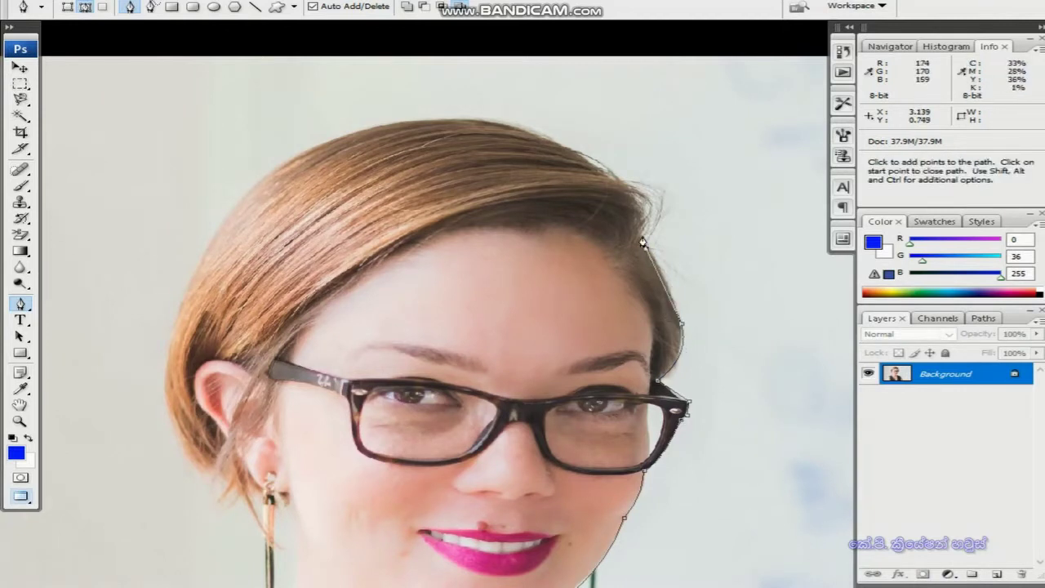
pyautogui.hotkey('ctrl', 'alt', 'z')
pyautogui.moveTo(642, 239); pyautogui.dragTo(620, 221)
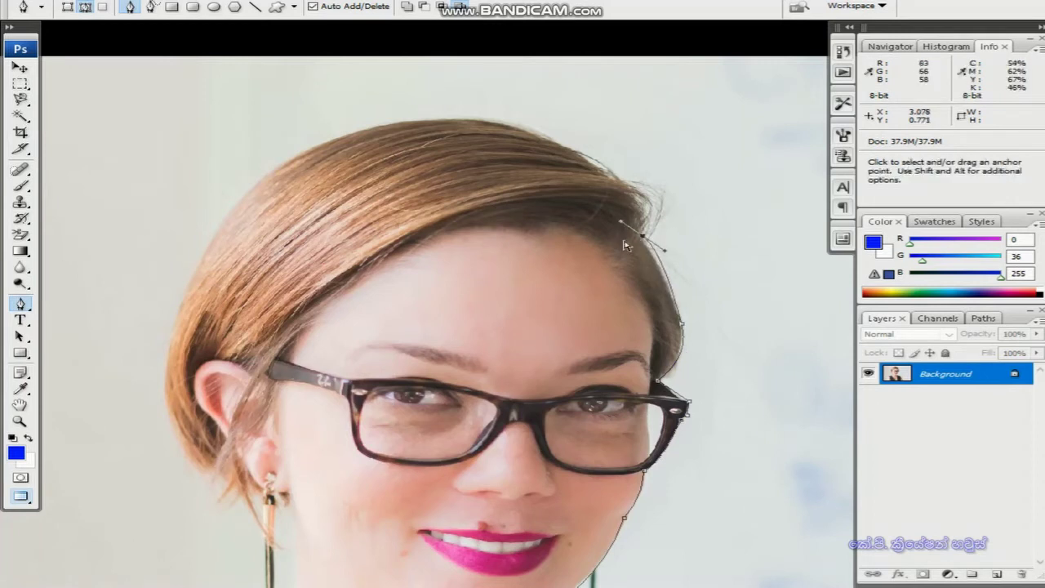
pyautogui.hotkey('ctrl', 'alt', 'z')
pyautogui.moveTo(642, 243); pyautogui.dragTo(624, 228)
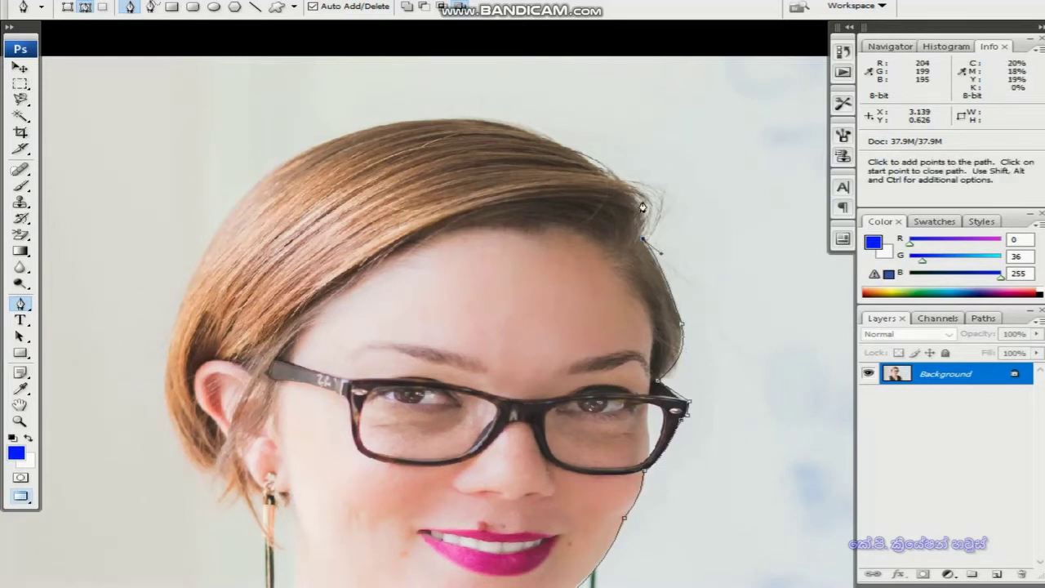
# Curve the path over the top of the hair and down its left side.
pyautogui.moveTo(602, 176)
pyautogui.mouseDown()
pyautogui.moveTo(686, 193)
pyautogui.moveTo(602, 187)
pyautogui.mouseUp()
pyautogui.hotkey('ctrl', 'alt', 'z')
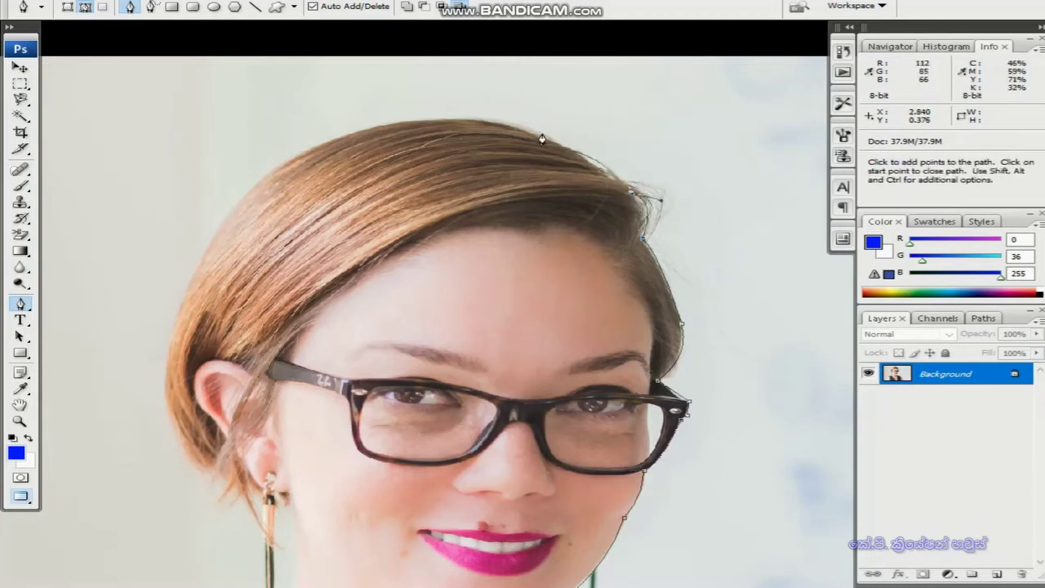
pyautogui.moveTo(525, 129); pyautogui.dragTo(579, 138)
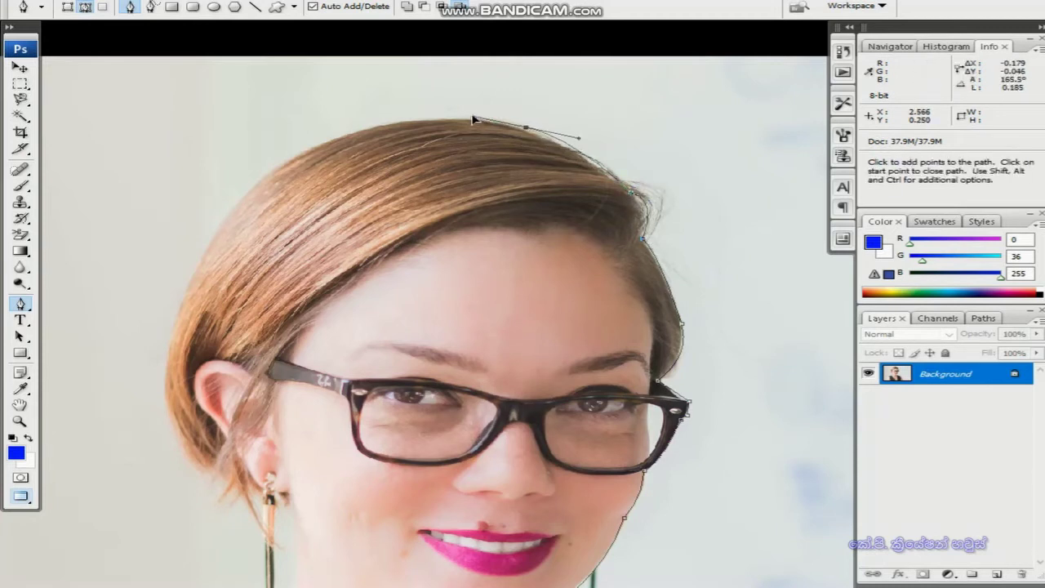
pyautogui.keyDown('alt'); pyautogui.click(524, 131); pyautogui.keyUp('alt')
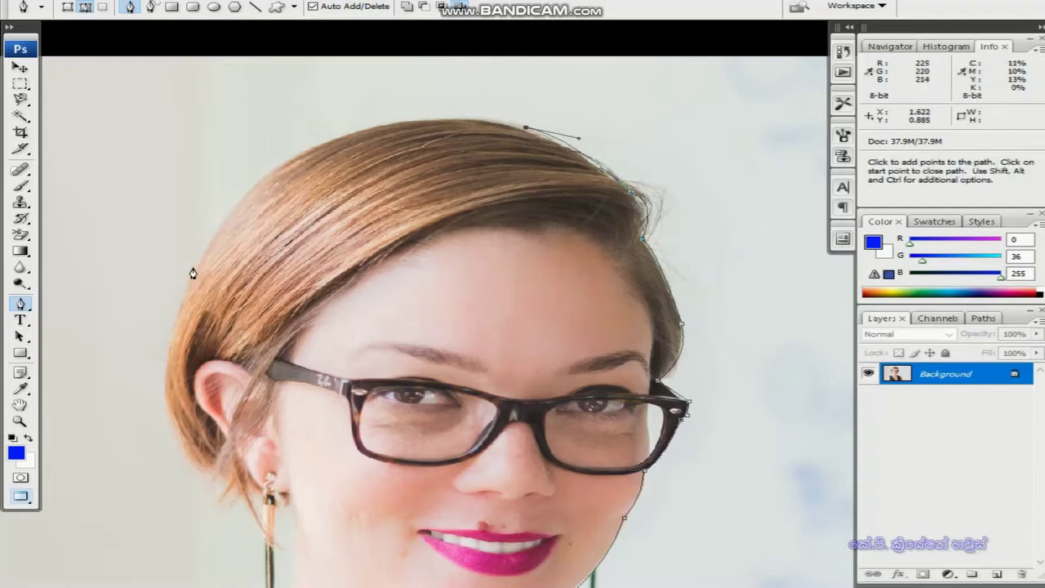
pyautogui.moveTo(195, 272)
pyautogui.mouseDown()
pyautogui.moveTo(110, 465)
pyautogui.moveTo(277, 287)
pyautogui.mouseUp()
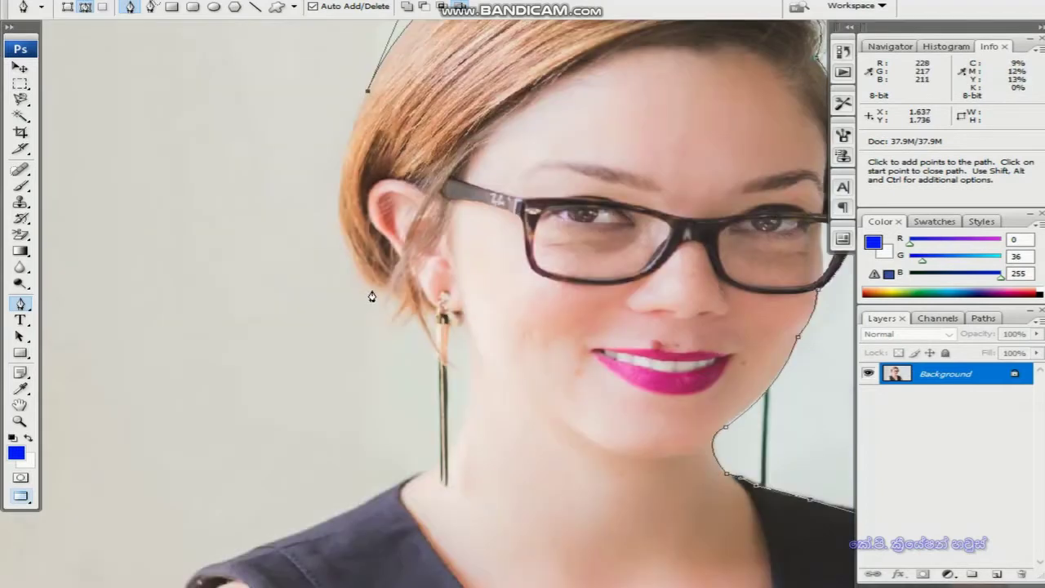
# Continue the path down past the ear and earring to the shoulder edge, with a corner anchor.
pyautogui.moveTo(371, 289)
pyautogui.mouseDown()
pyautogui.moveTo(428, 331)
pyautogui.moveTo(445, 374)
pyautogui.mouseUp()
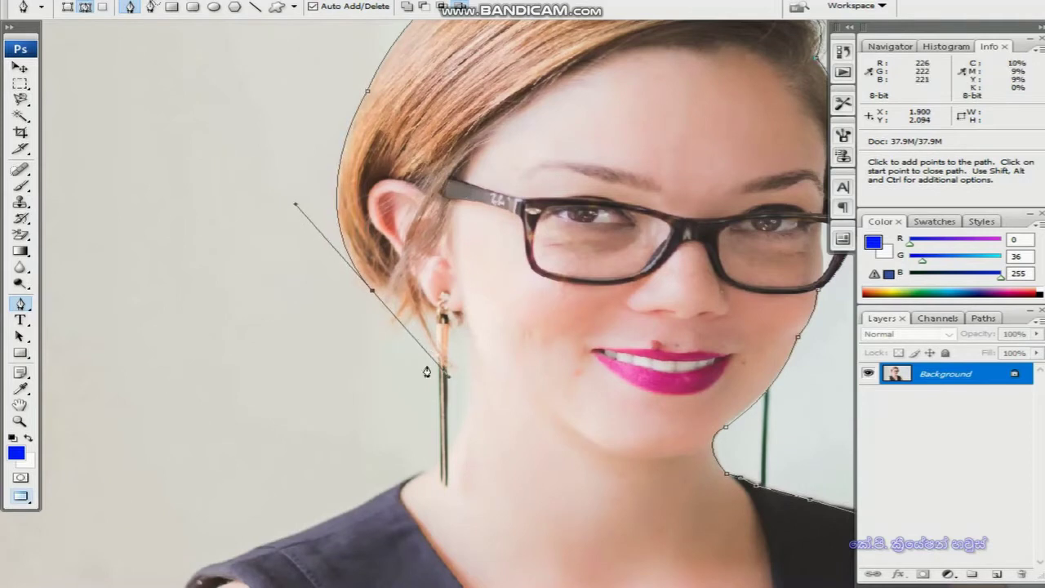
pyautogui.keyDown('alt'); pyautogui.click(371, 292); pyautogui.keyUp('alt')
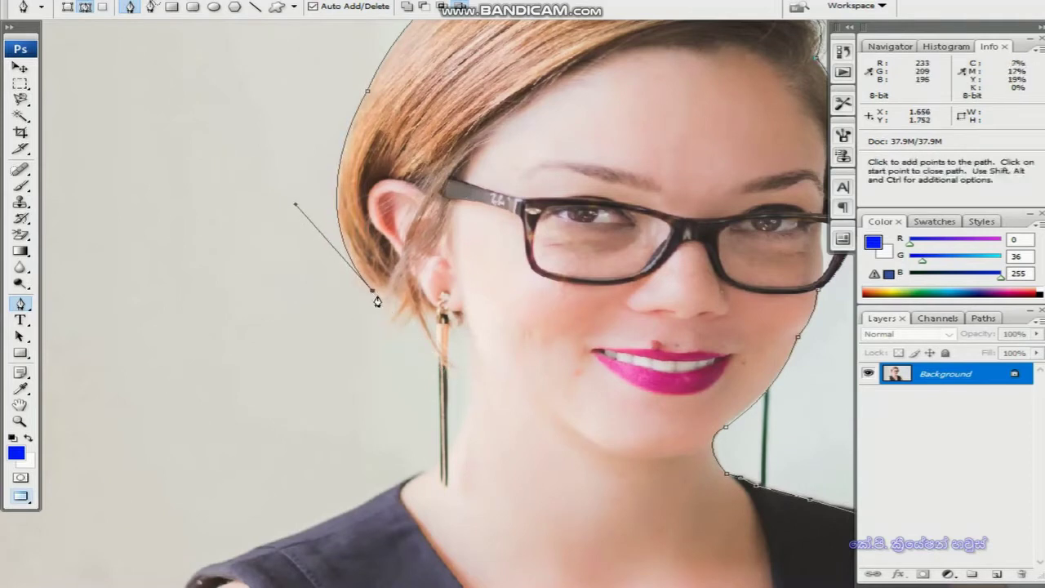
pyautogui.moveTo(372, 329); pyautogui.dragTo(410, 317)
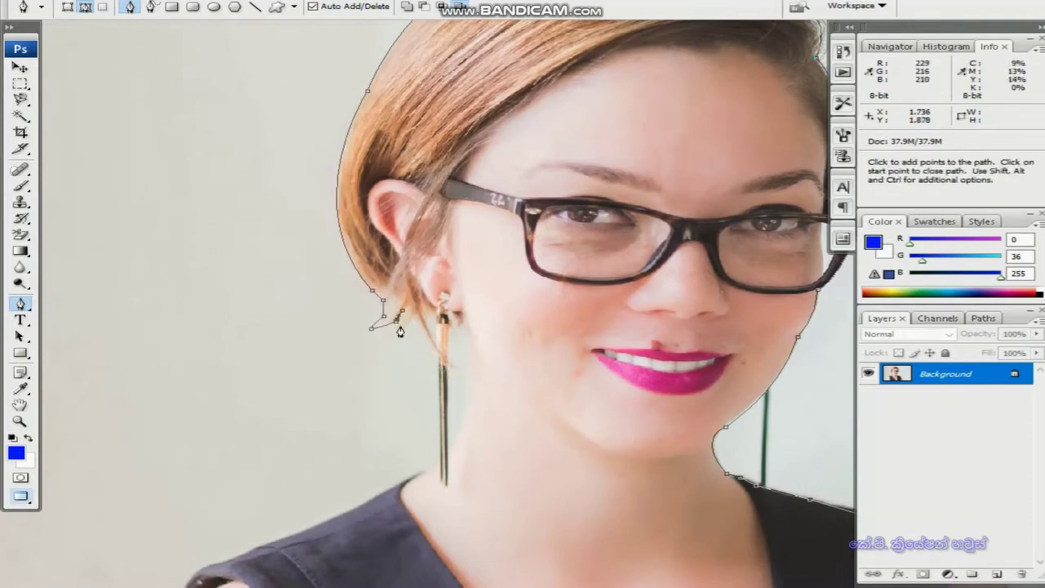
pyautogui.press('shift')
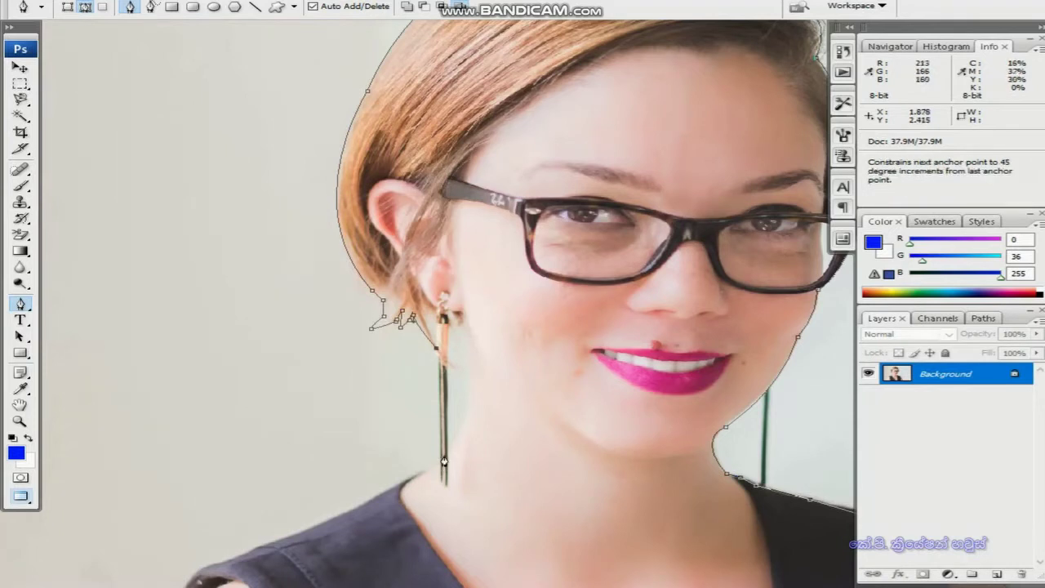
pyautogui.click(360, 503)
# Run the path over the left shoulder with a sharp corner and down the arm to the bottom edge.
pyautogui.moveTo(360, 502); pyautogui.dragTo(425, 122)
pyautogui.click(327, 166)
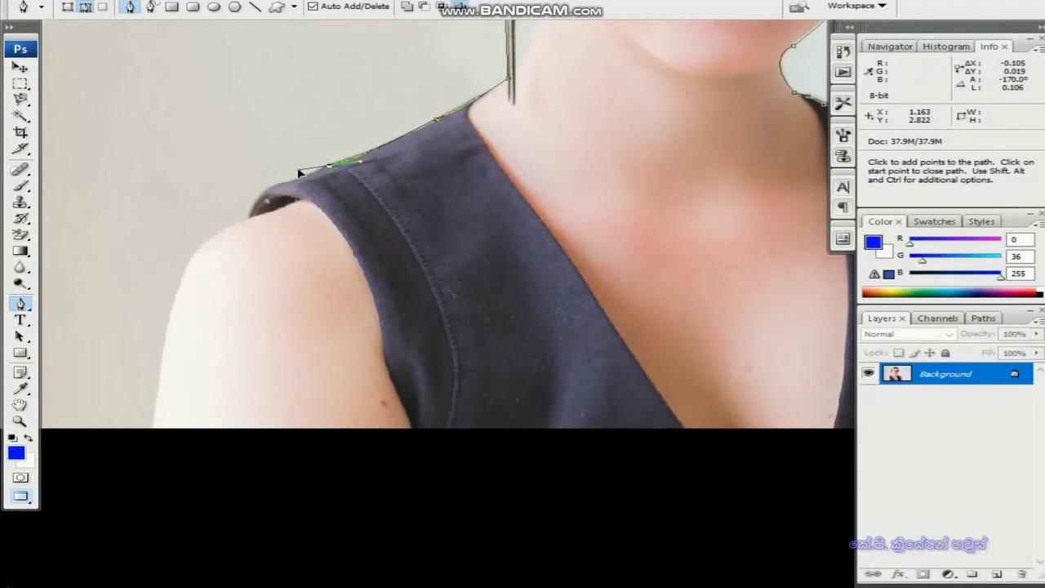
pyautogui.click(271, 188)
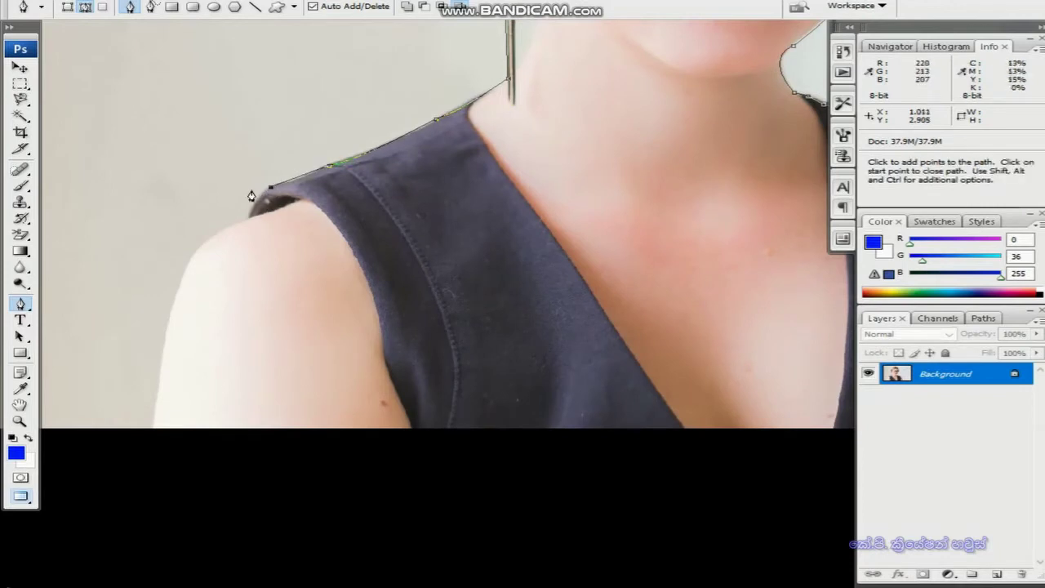
pyautogui.moveTo(250, 217); pyautogui.dragTo(256, 241)
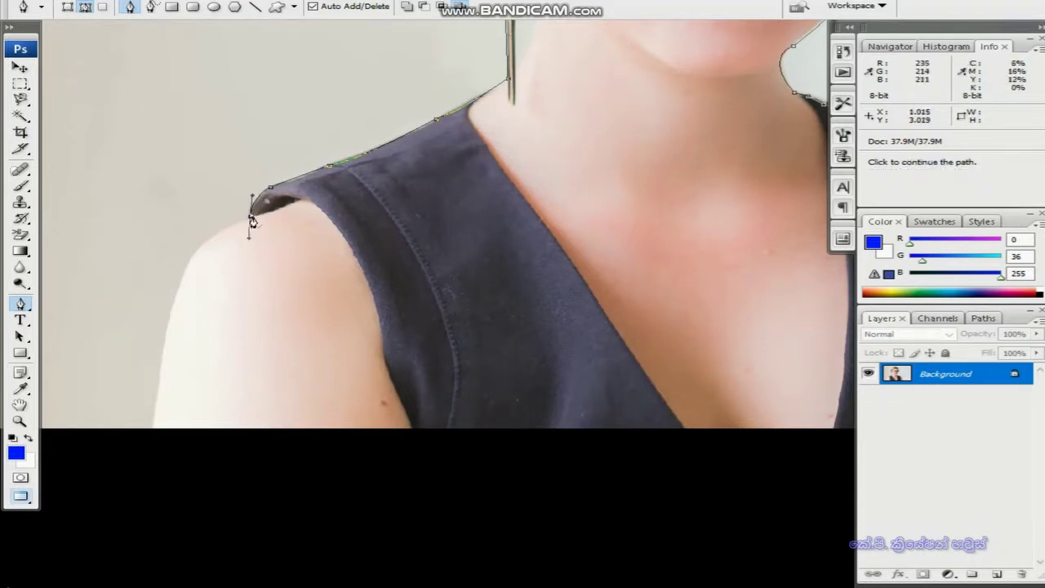
pyautogui.click(250, 219)
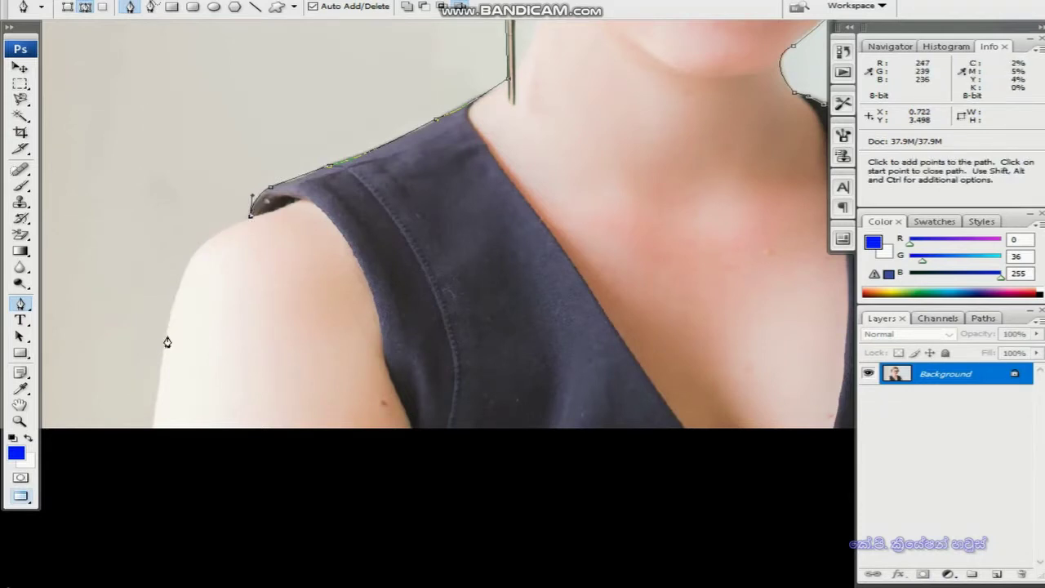
pyautogui.moveTo(159, 356); pyautogui.dragTo(156, 400)
pyautogui.click(153, 427)
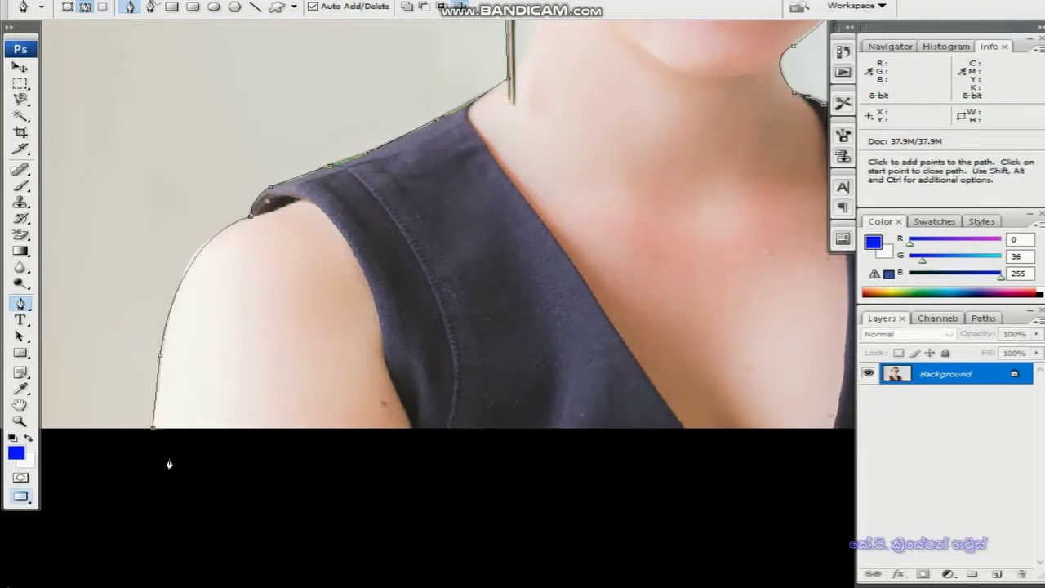
pyautogui.moveTo(454, 512); pyautogui.dragTo(268, 448)
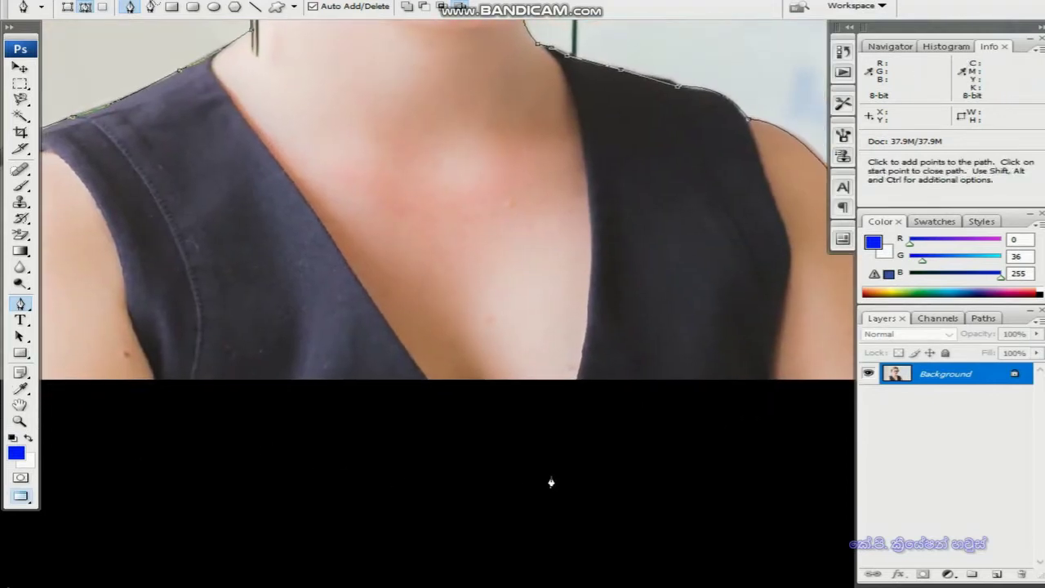
# Add an anchor below the canvas, close the path at its start point, and zoom back out.
pyautogui.click(552, 476)
pyautogui.moveTo(690, 471); pyautogui.dragTo(436, 462)
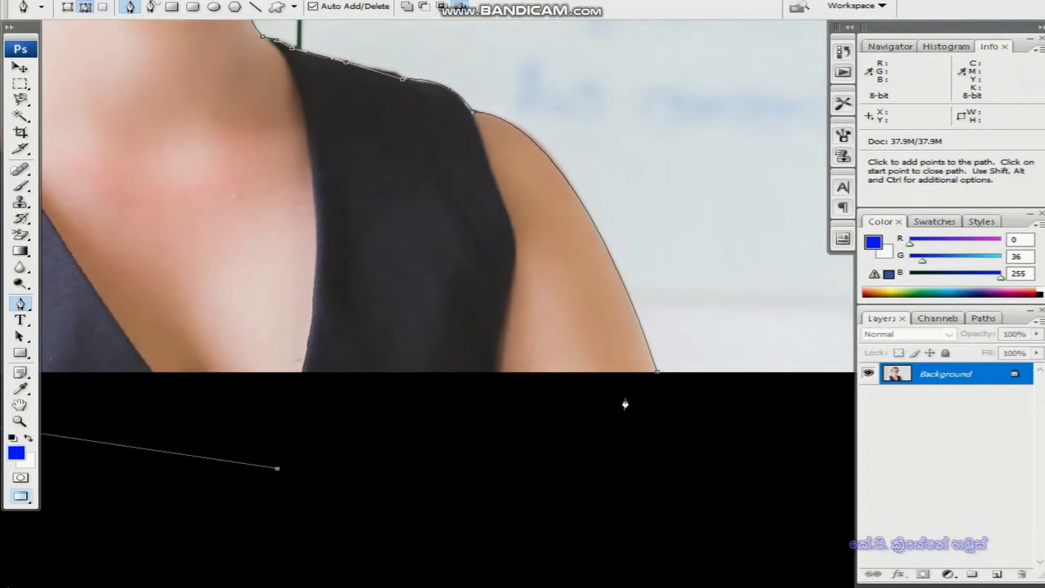
pyautogui.click(658, 376)
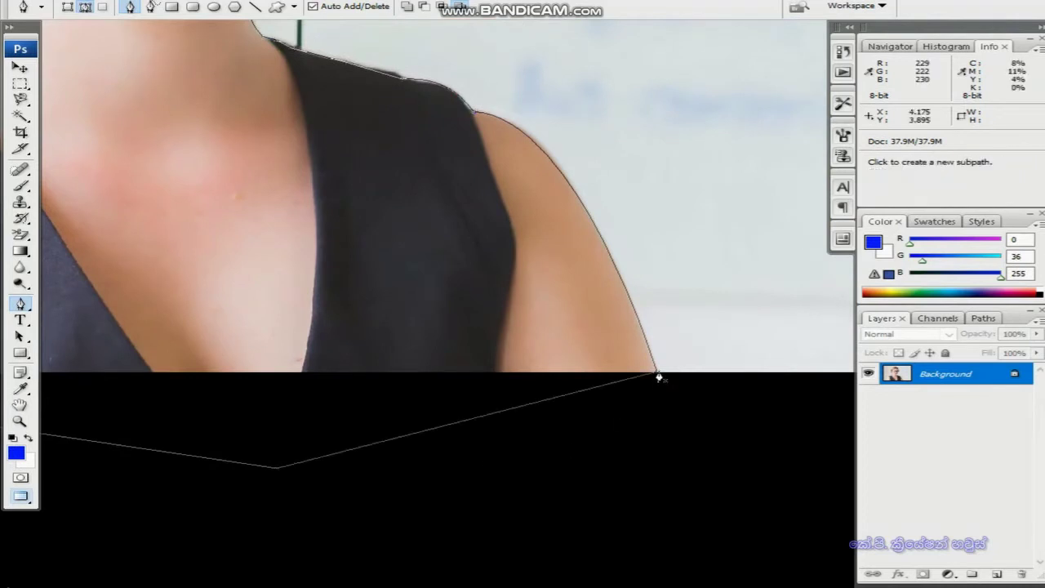
pyautogui.press('ctrl')
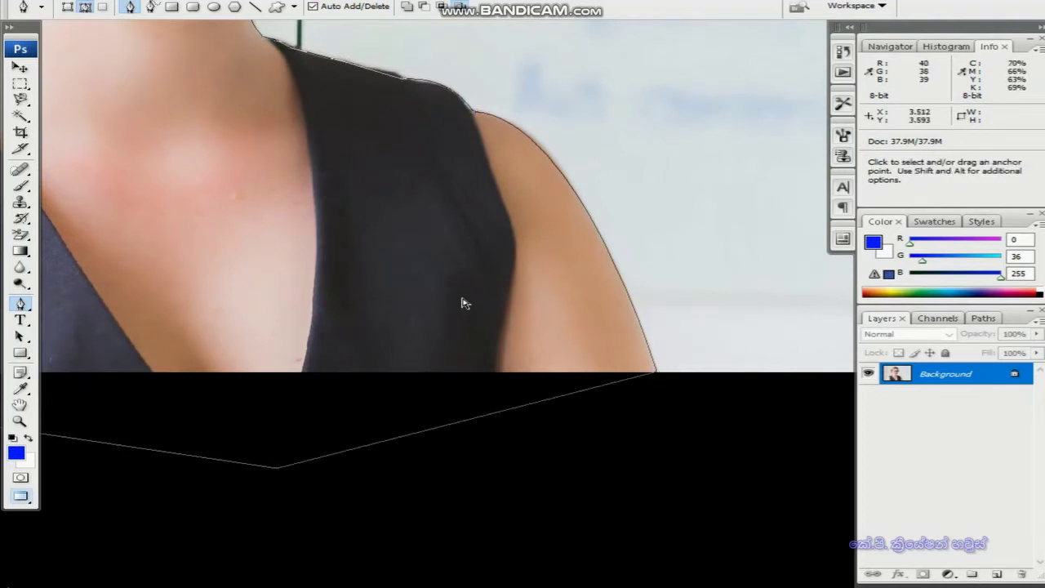
pyautogui.keyDown('ctrl'); pyautogui.click(462, 303); pyautogui.keyUp('ctrl')
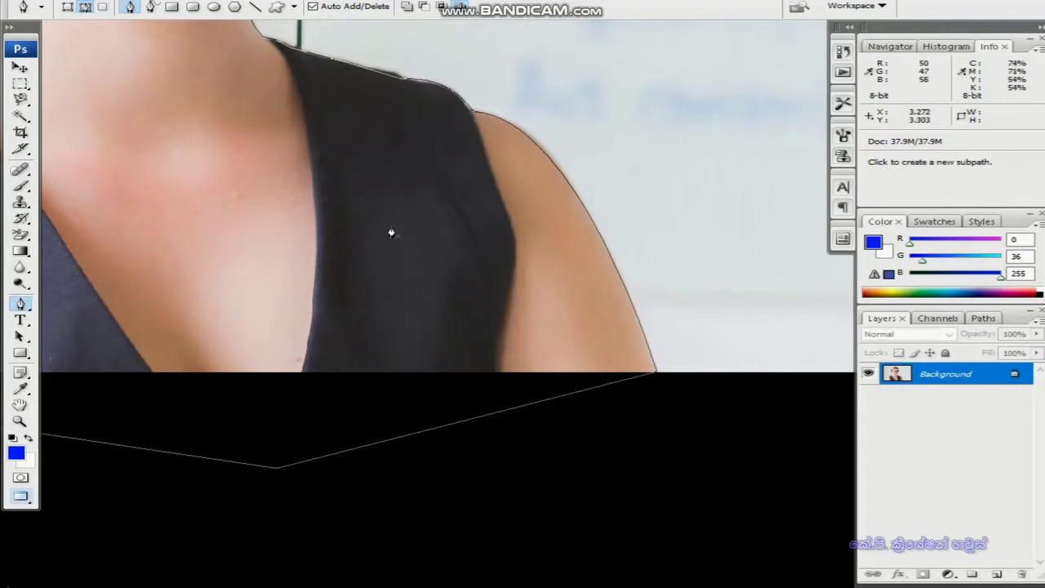
pyautogui.scroll(-1, 322, 263)
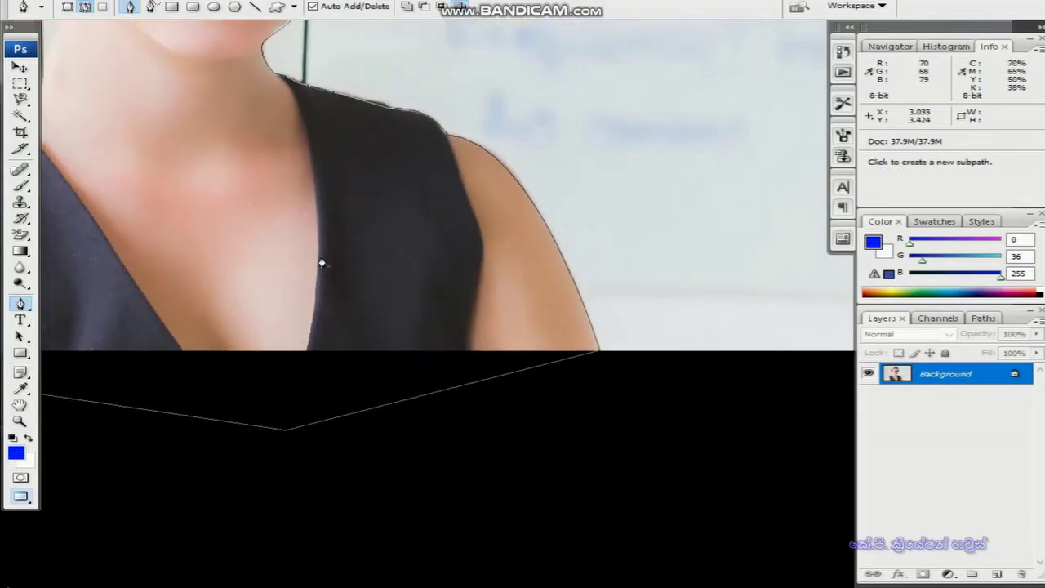
pyautogui.scroll(-1, 289, 275)
pyautogui.scroll(-1, 287, 275)
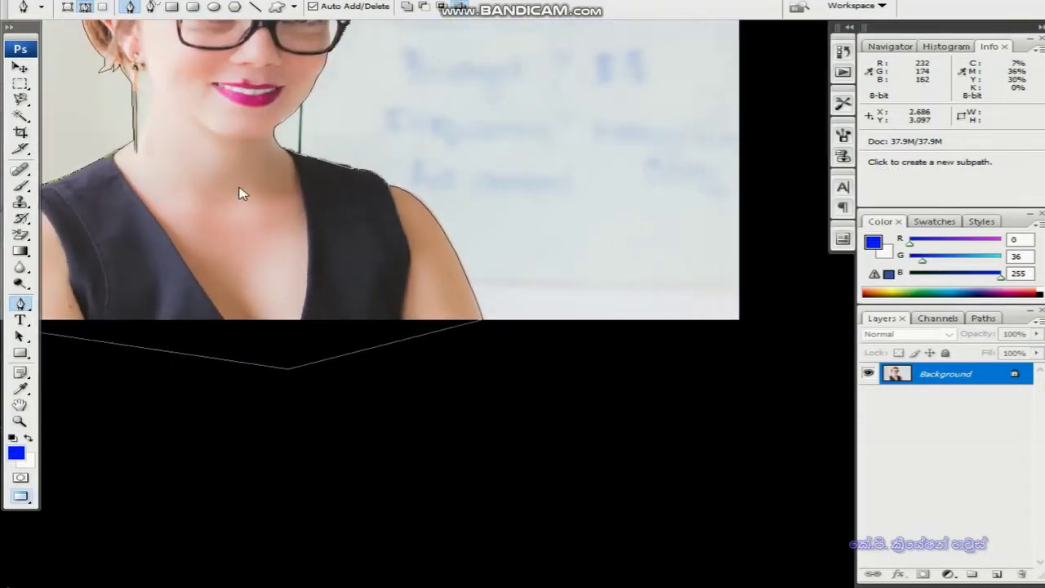
pyautogui.moveTo(191, 169)
pyautogui.mouseDown()
pyautogui.moveTo(261, 229)
pyautogui.moveTo(311, 362)
pyautogui.moveTo(318, 352)
pyautogui.mouseUp()
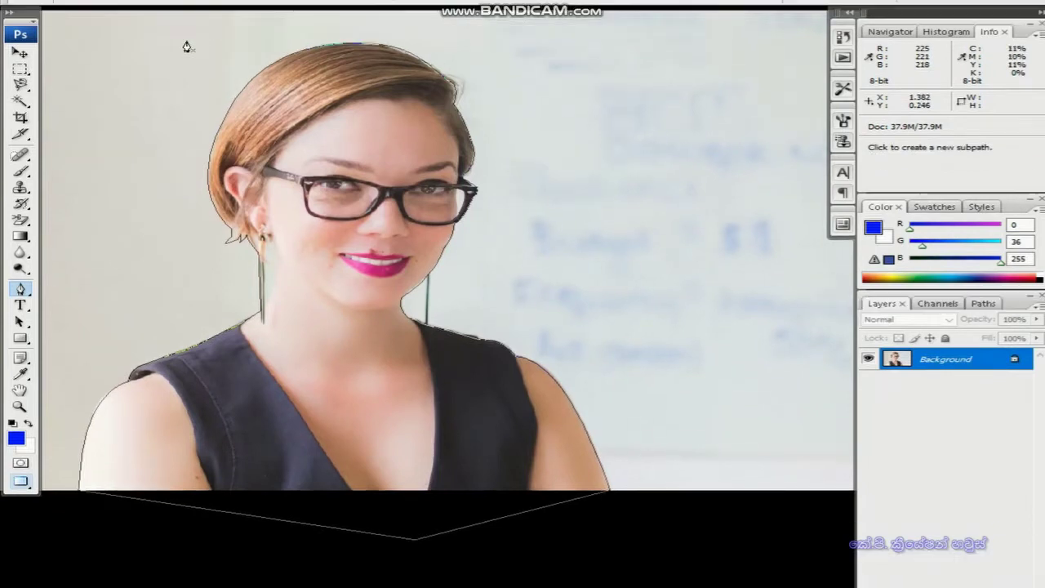
# Make a selection from the path with 0 feather, then invert it with Select > Inverse.
pyautogui.press('f')
pyautogui.rightClick(466, 380)
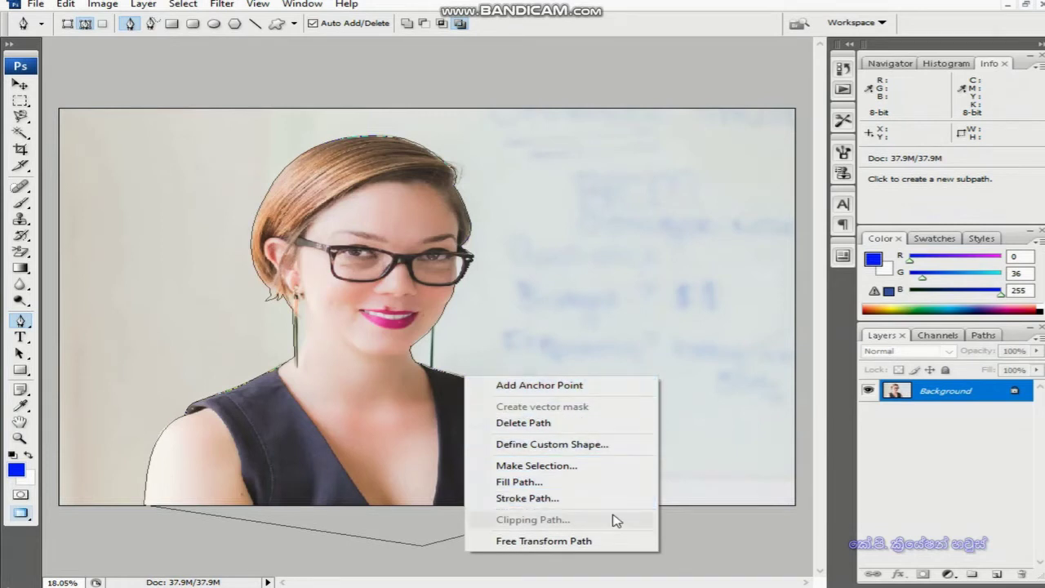
pyautogui.click(576, 466)
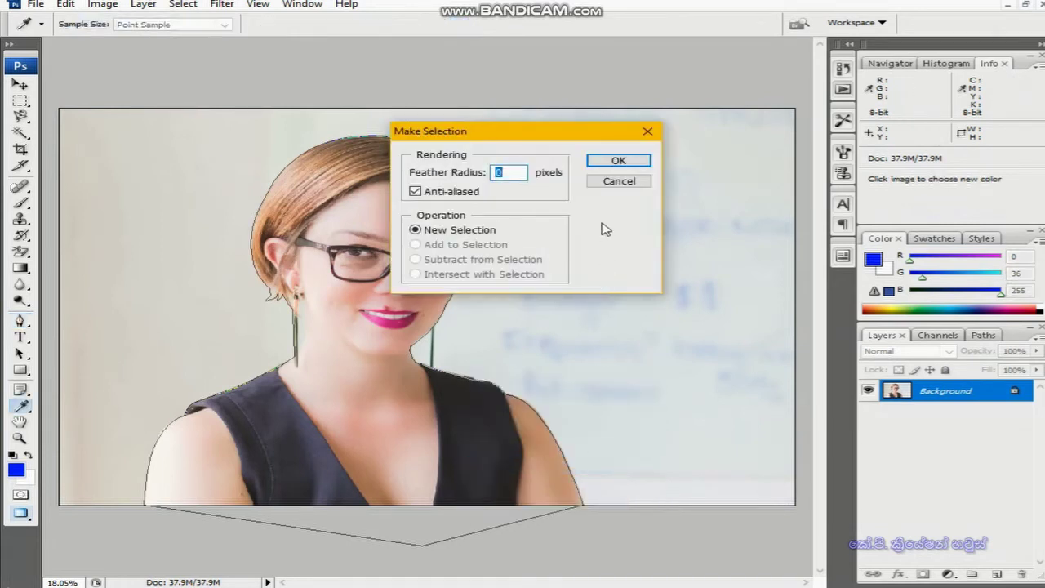
pyautogui.click(618, 161)
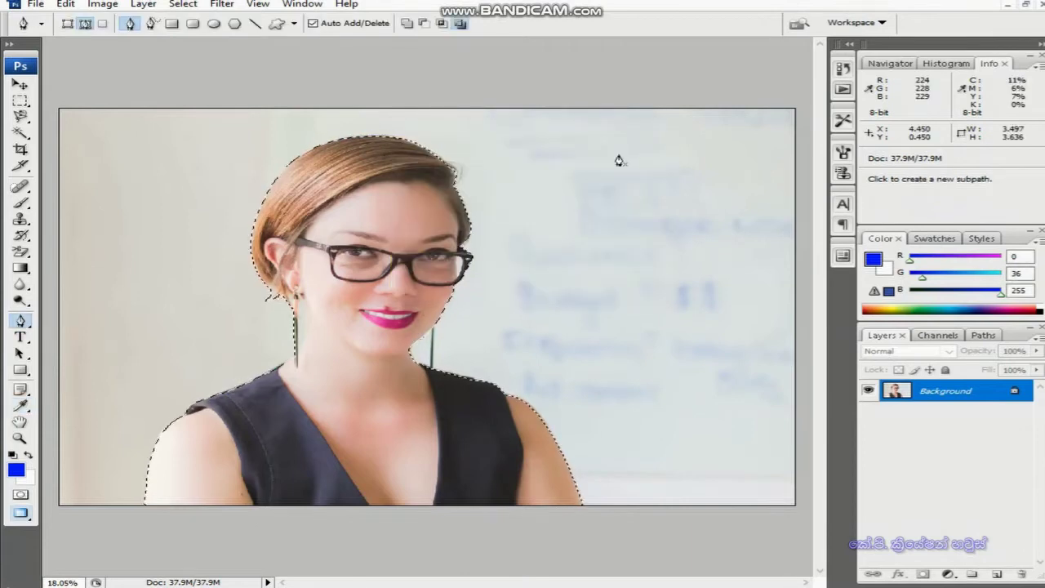
pyautogui.click(103, 4)
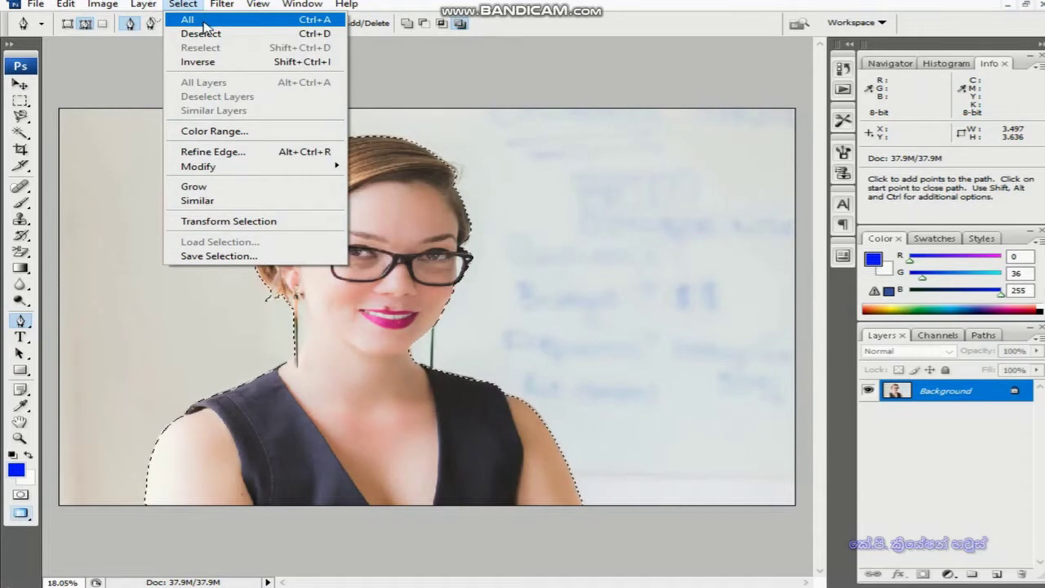
pyautogui.click(230, 62)
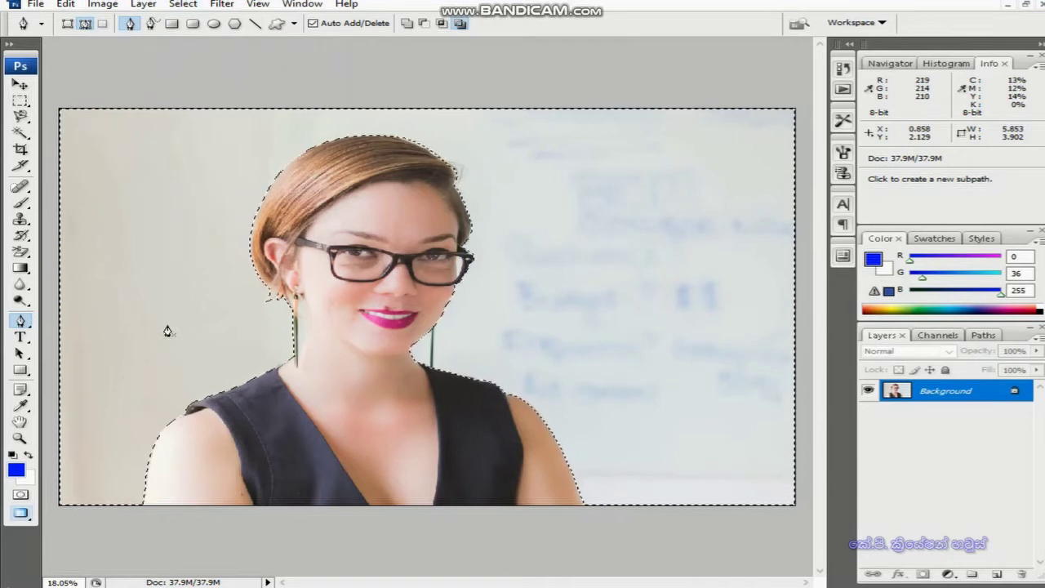
# Apply a 1.5-pixel Feather Radius to the background selection and adjust the canvas zoom.
pyautogui.press('super+plus')
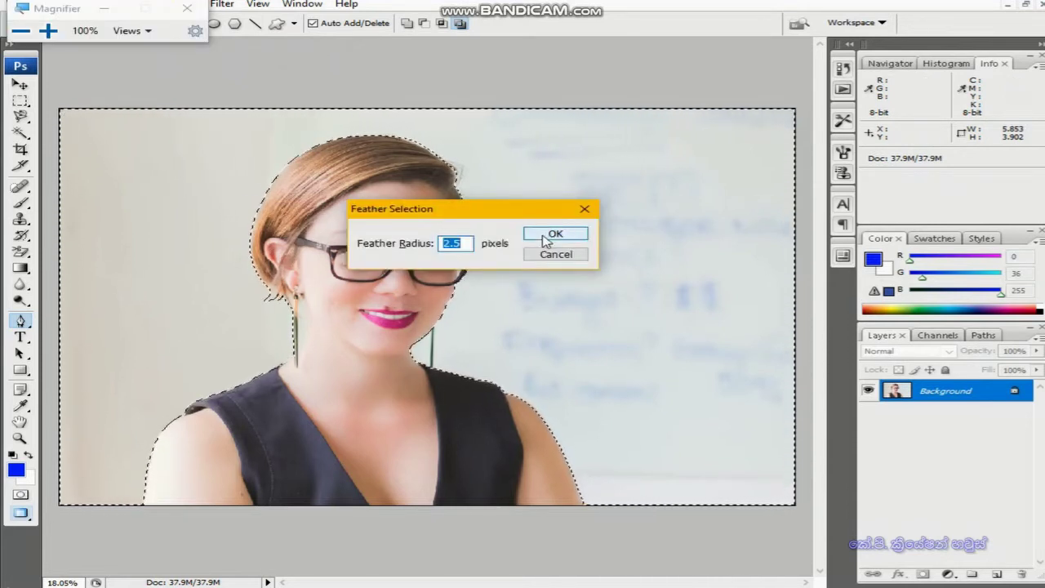
pyautogui.write('1')
pyautogui.press('super+plus')
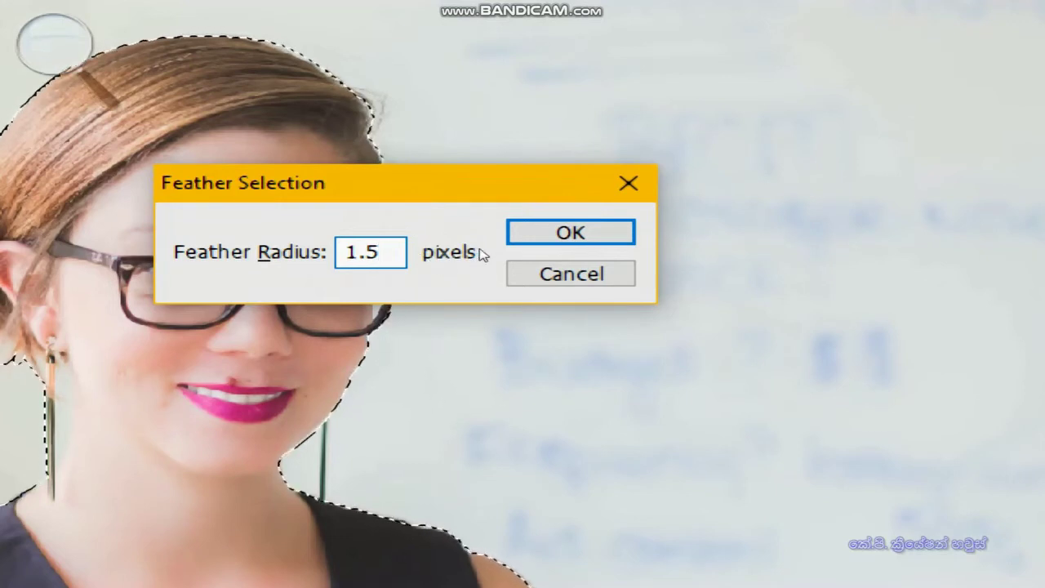
pyautogui.click(560, 235)
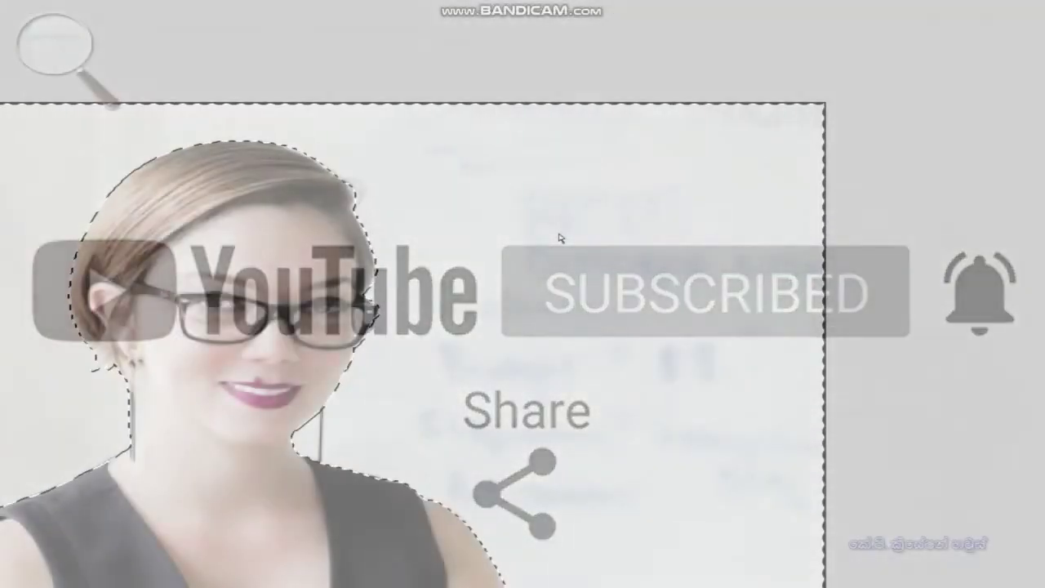
pyautogui.hotkey('ctrl', '+')
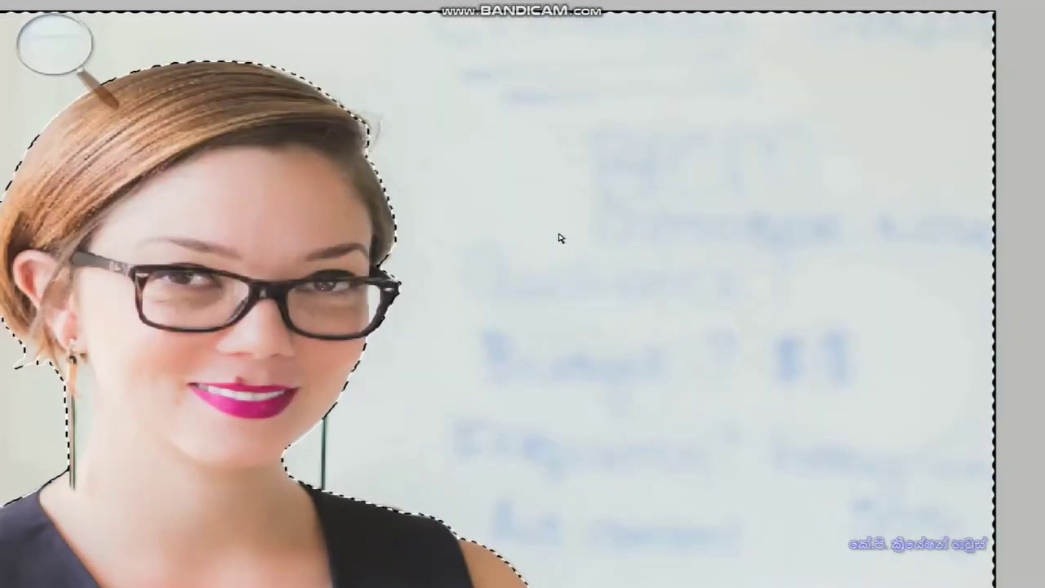
pyautogui.press('p')
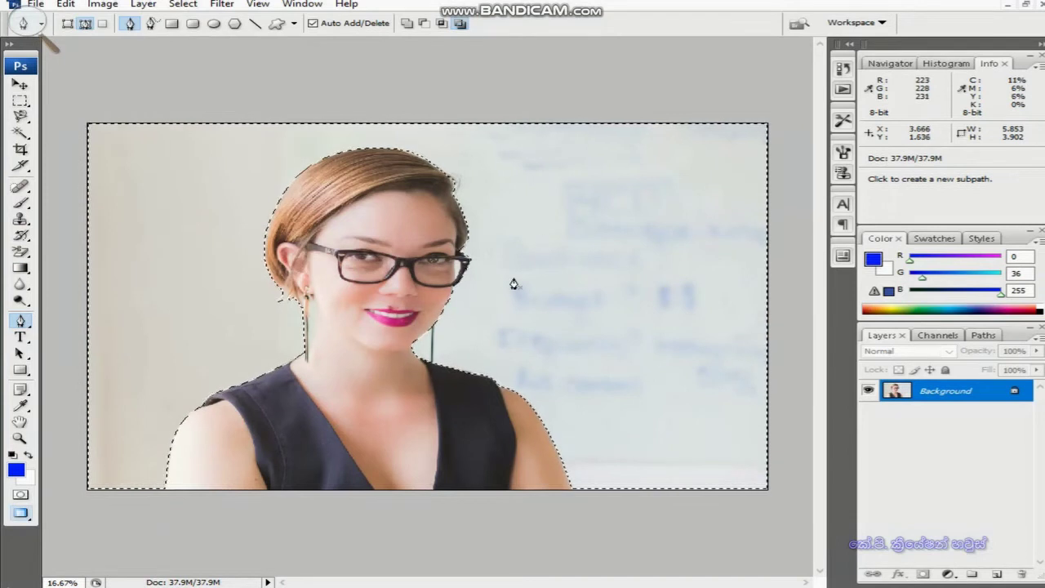
# Convert the Background to Layer 0, delete the selected office background, and deselect with Ctrl+D.
pyautogui.doubleClick(951, 390)
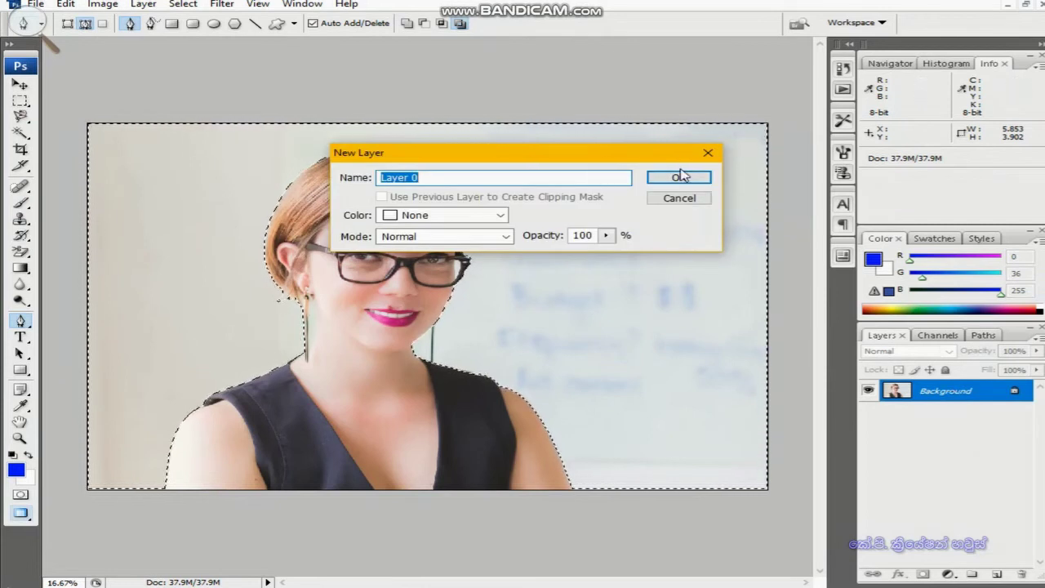
pyautogui.click(678, 177)
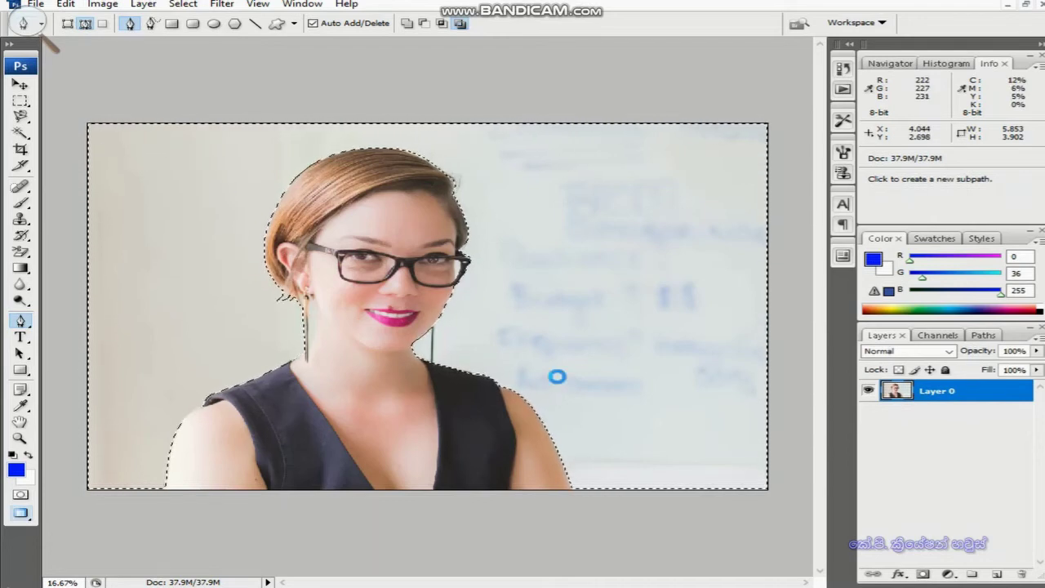
pyautogui.press('Delete')
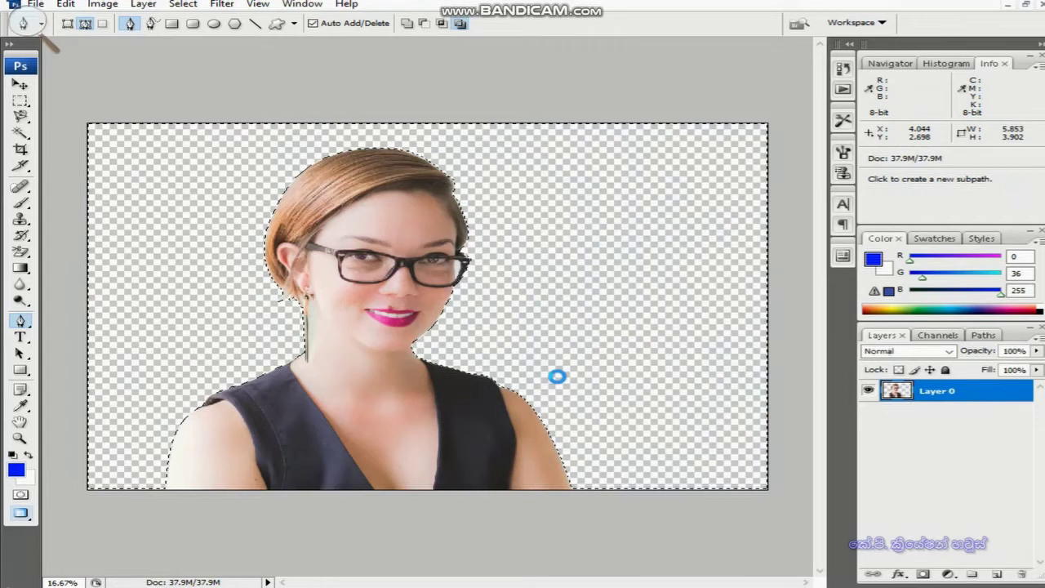
pyautogui.hotkey('ctrl', 'd')
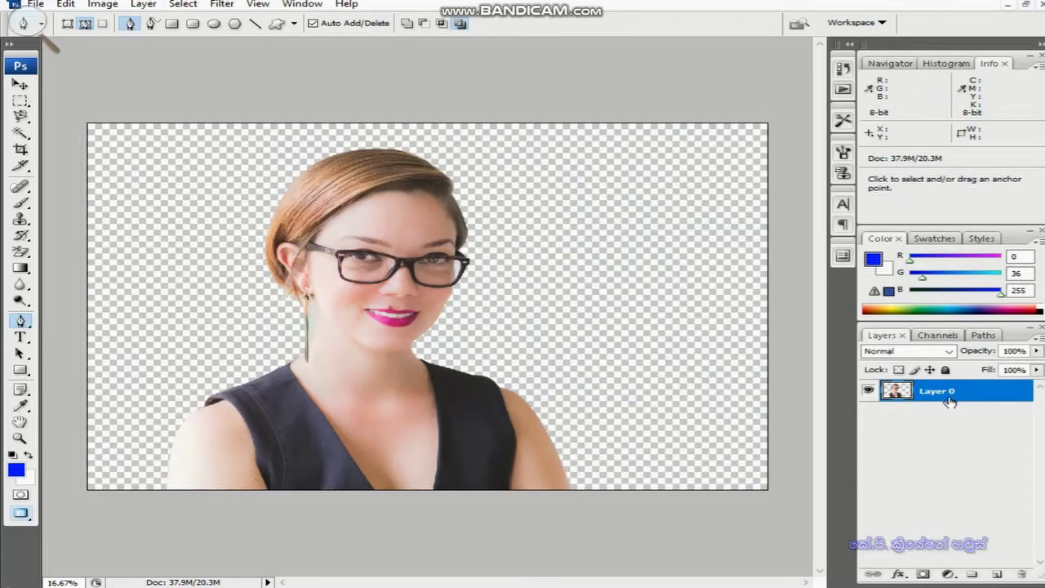
pyautogui.press('shift')
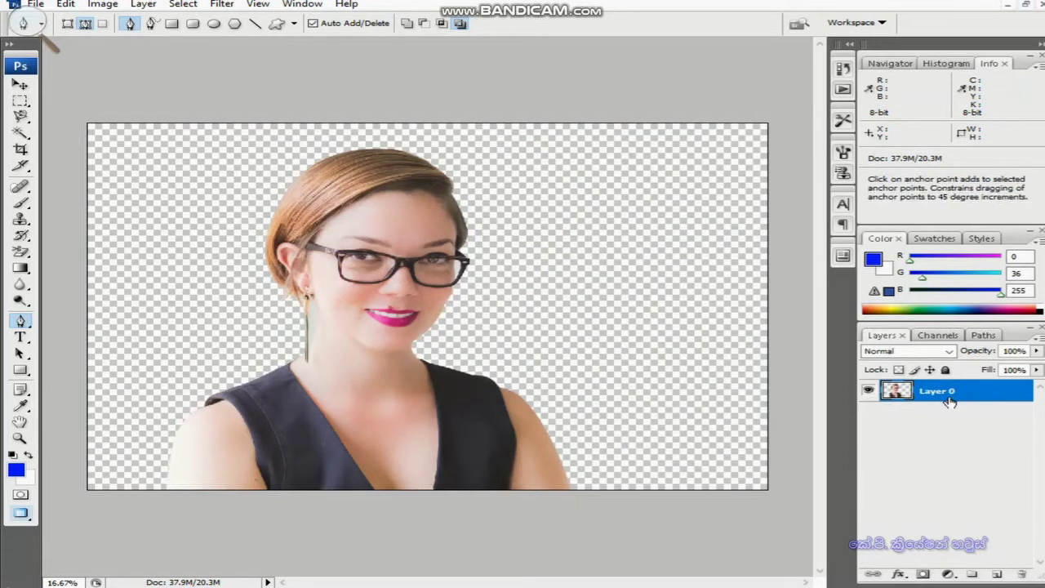
# Add Layer 1 and fill it with light green (143, 255, 156), undoing an accidental white fill.
pyautogui.click(995, 575)
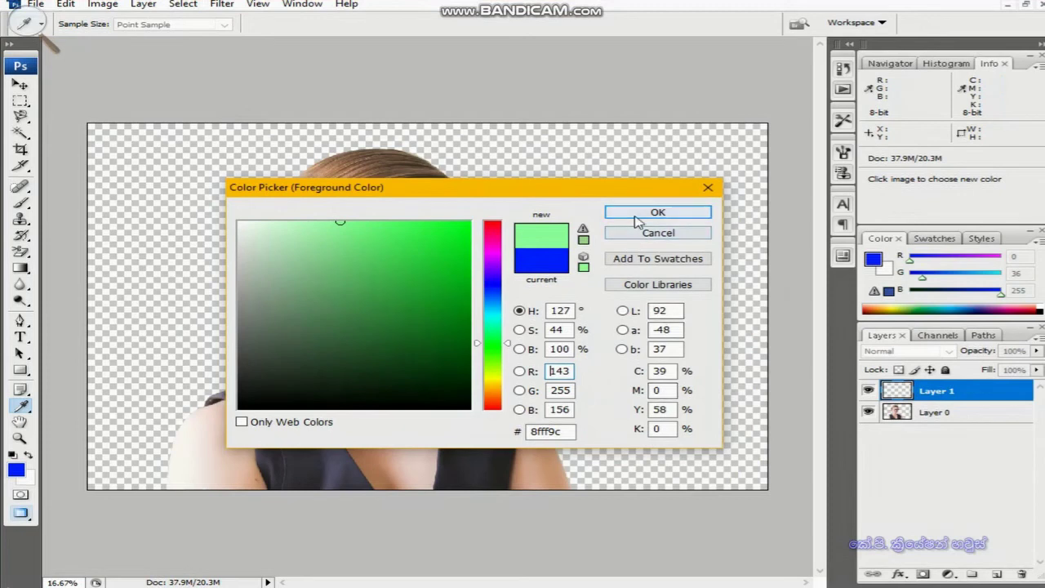
pyautogui.click(645, 211)
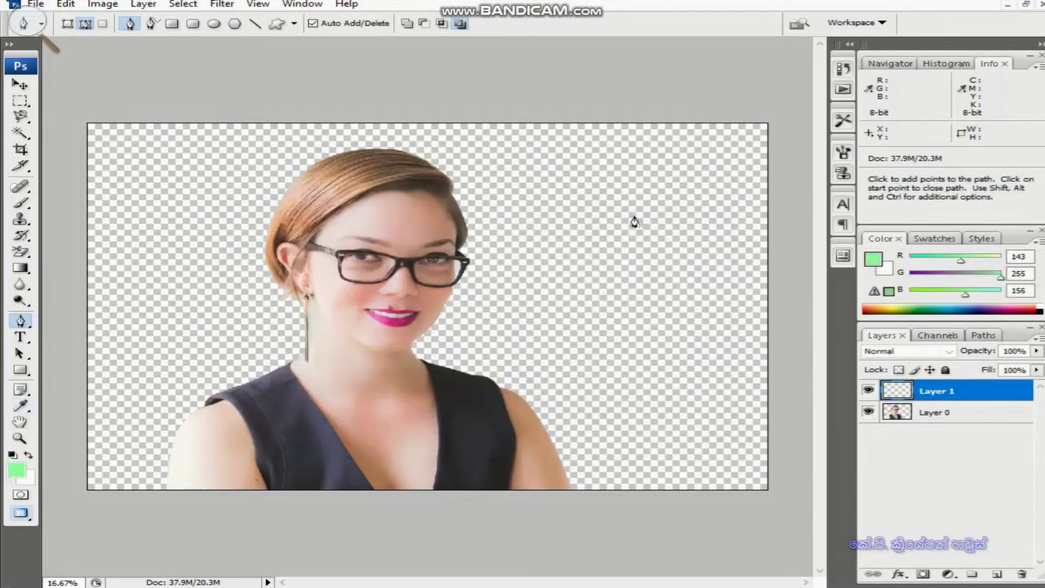
pyautogui.hotkey('ctrl', 'BackSpace')
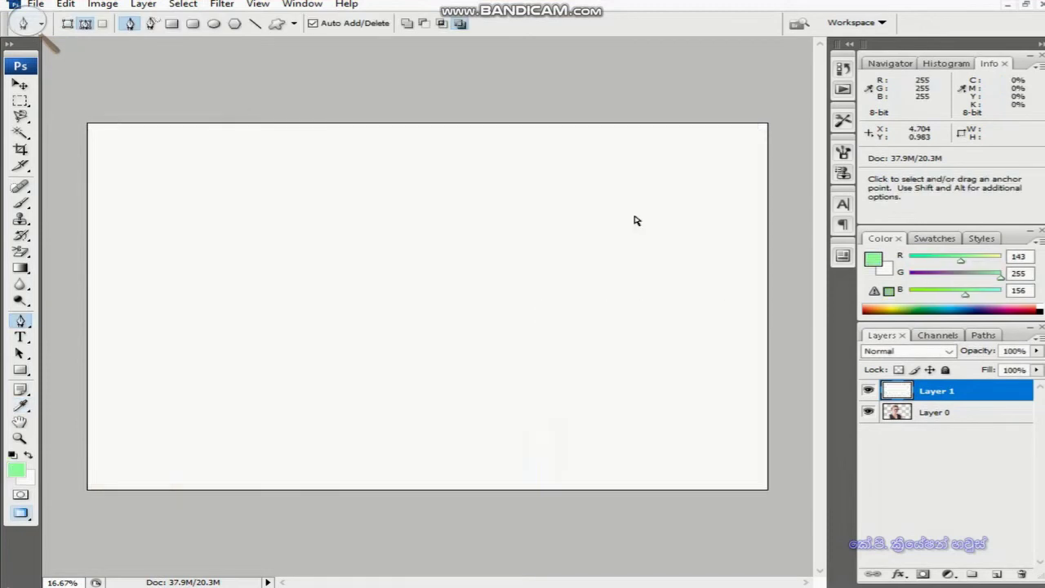
pyautogui.hotkey('ctrl', 'z')
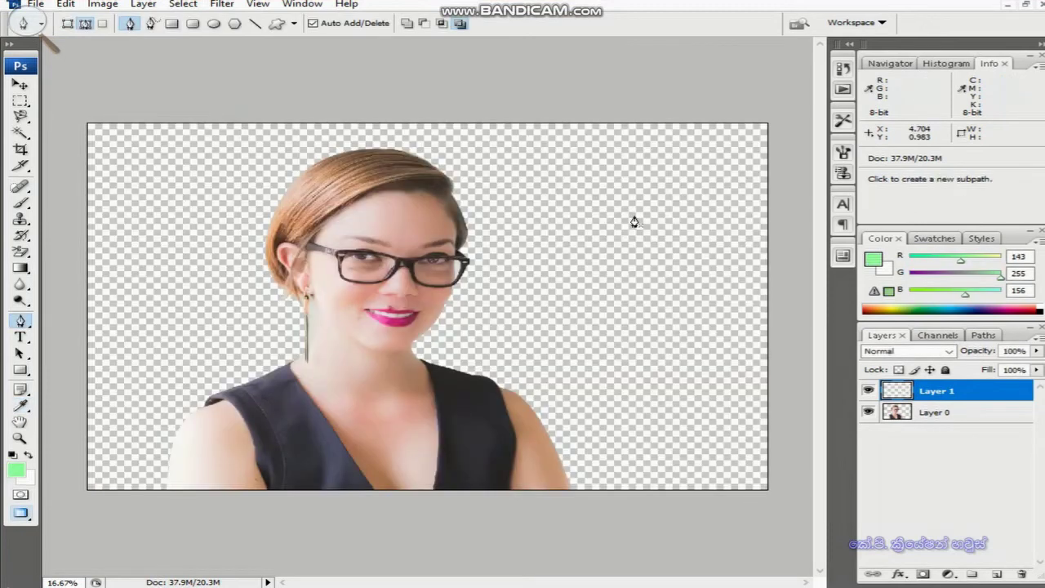
pyautogui.hotkey('alt', 'BackSpace')
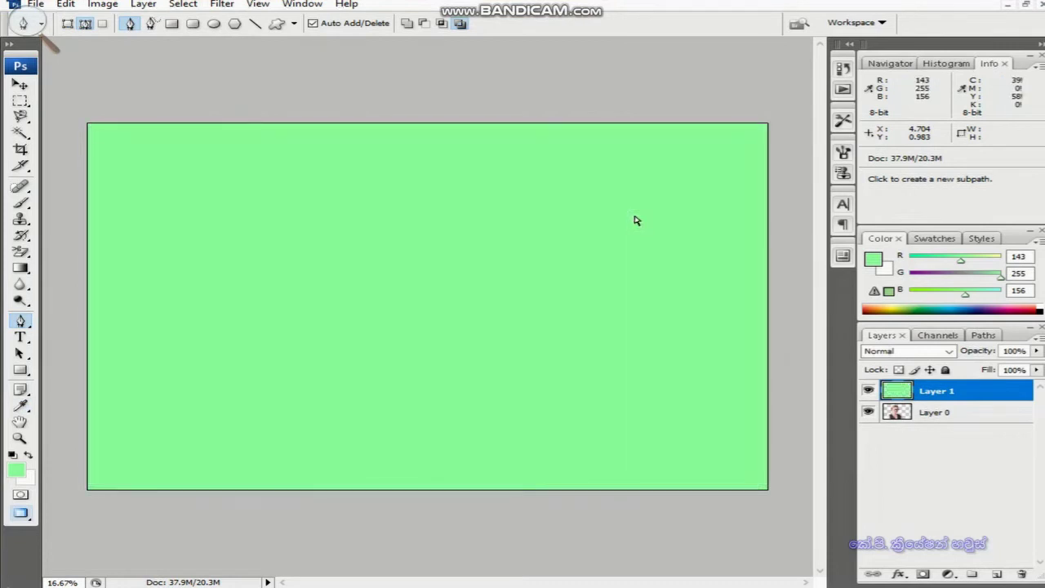
# Move the green layer beneath Layer 0 and make Layer 0 the active layer.
pyautogui.hotkey('ctrl', '[')
pyautogui.hotkey('ctrl', ']')
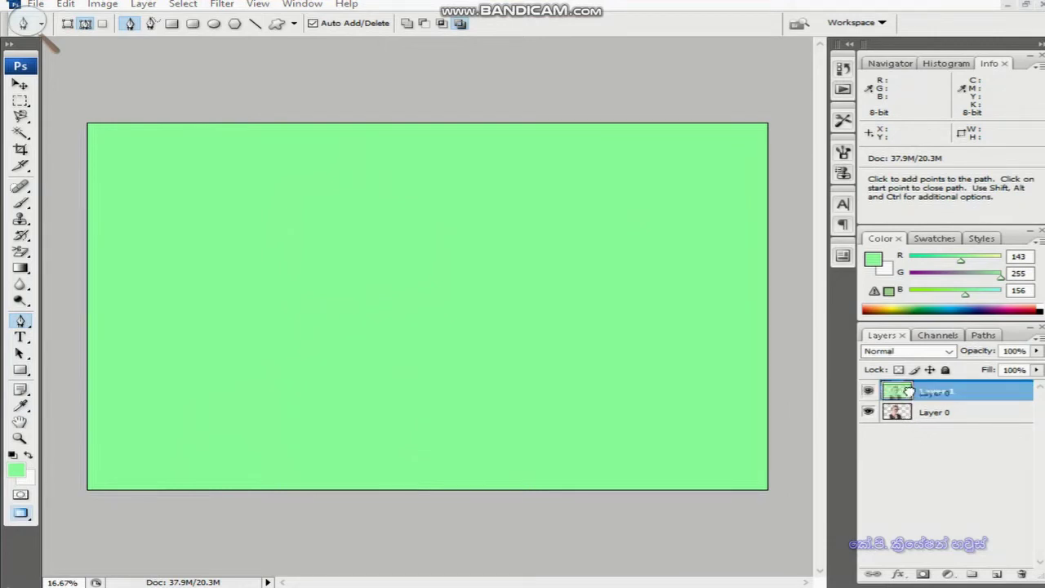
pyautogui.click(898, 412)
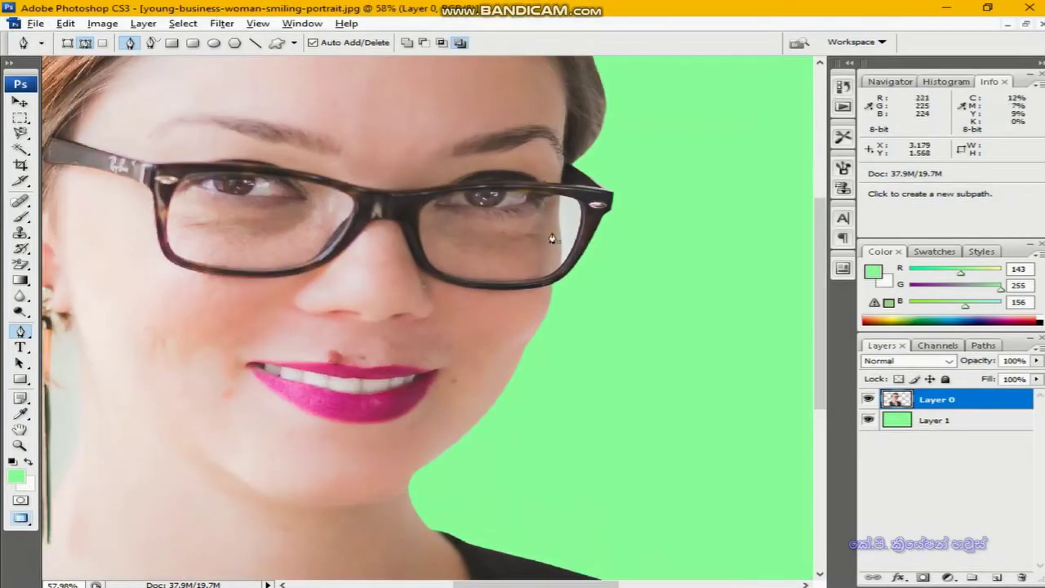
# Zoom into the right lens and select its white patch with the Magic Wand.
pyautogui.scroll(2, 588, 216)
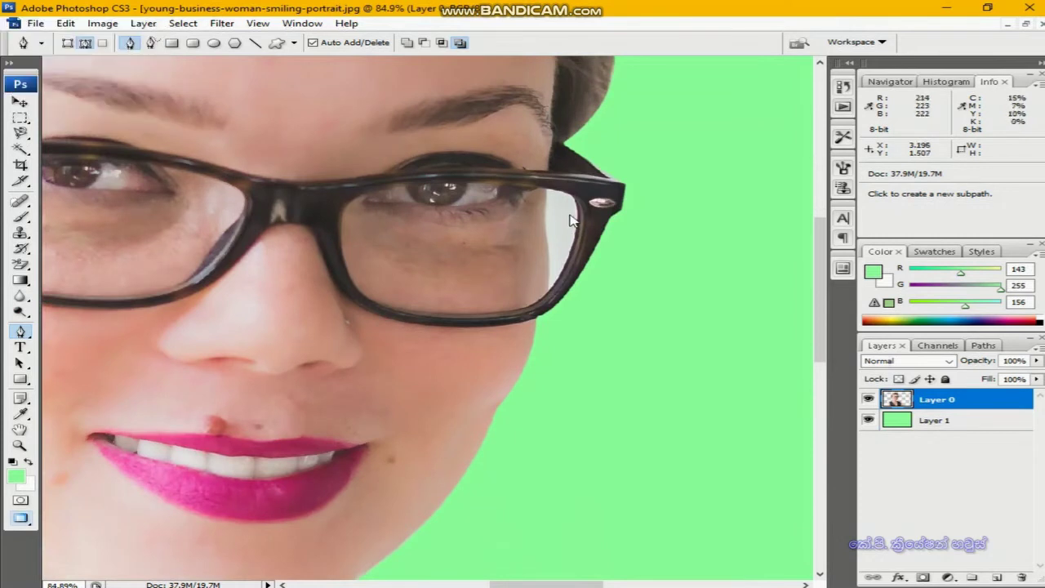
pyautogui.press('space')
pyautogui.moveTo(538, 223); pyautogui.dragTo(530, 276)
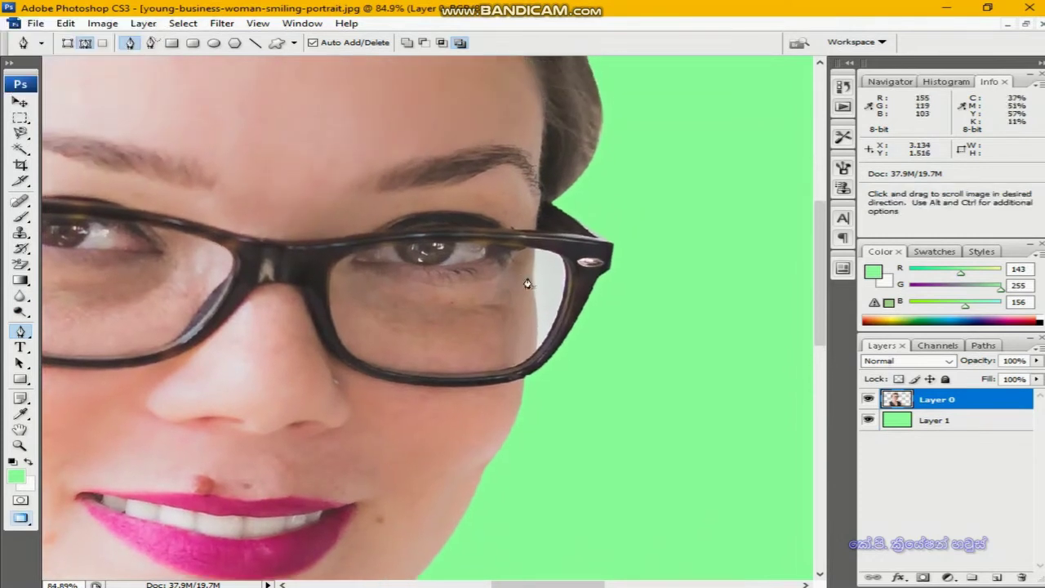
pyautogui.click(21, 151)
pyautogui.click(20, 152)
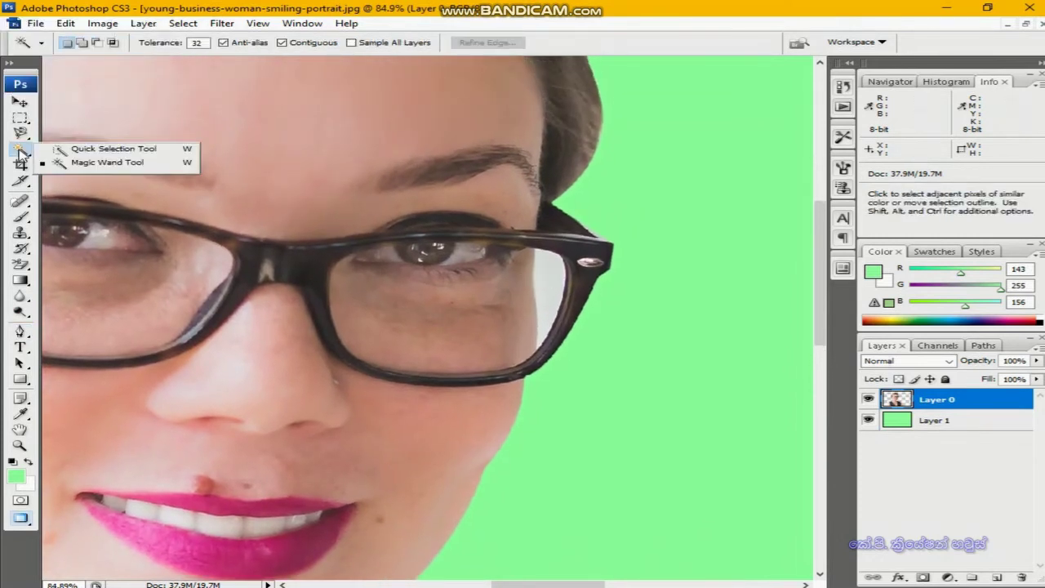
pyautogui.click(76, 163)
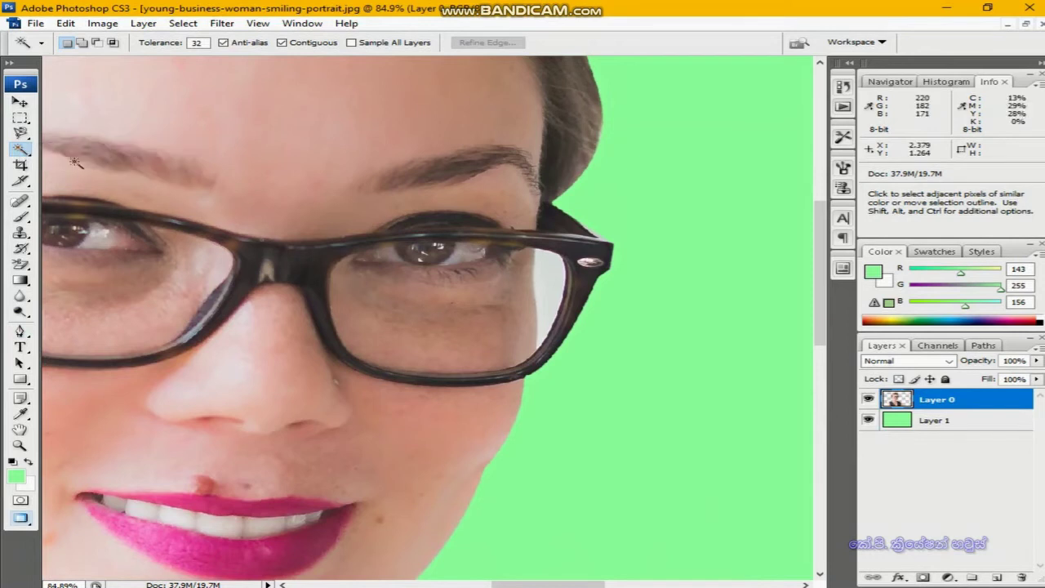
pyautogui.click(543, 284)
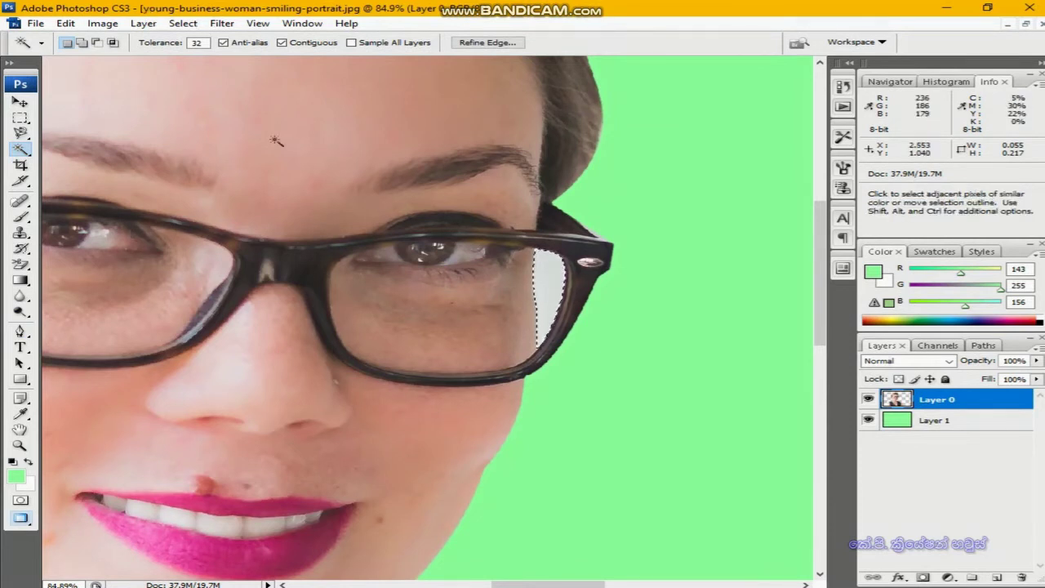
# Feather the lens selection by 1.5 px, then deselect and view the image at 100%.
pyautogui.rightClick(560, 290)
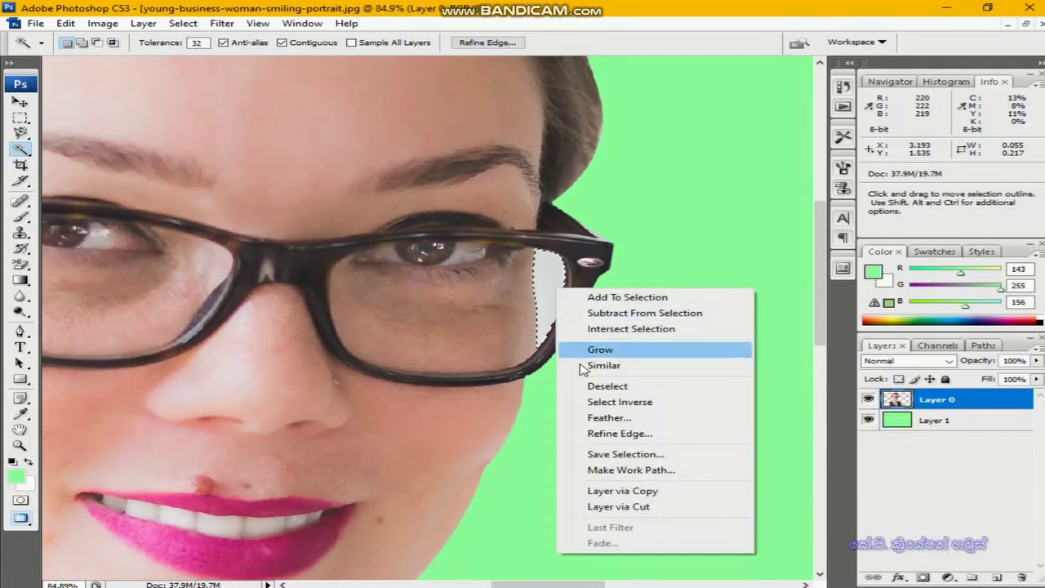
pyautogui.click(626, 418)
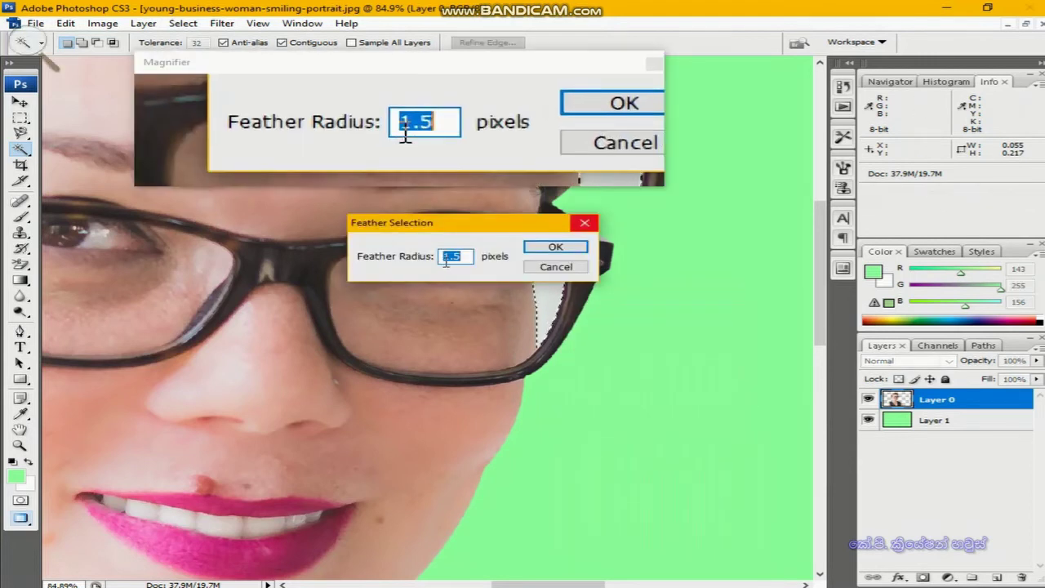
pyautogui.click(553, 248)
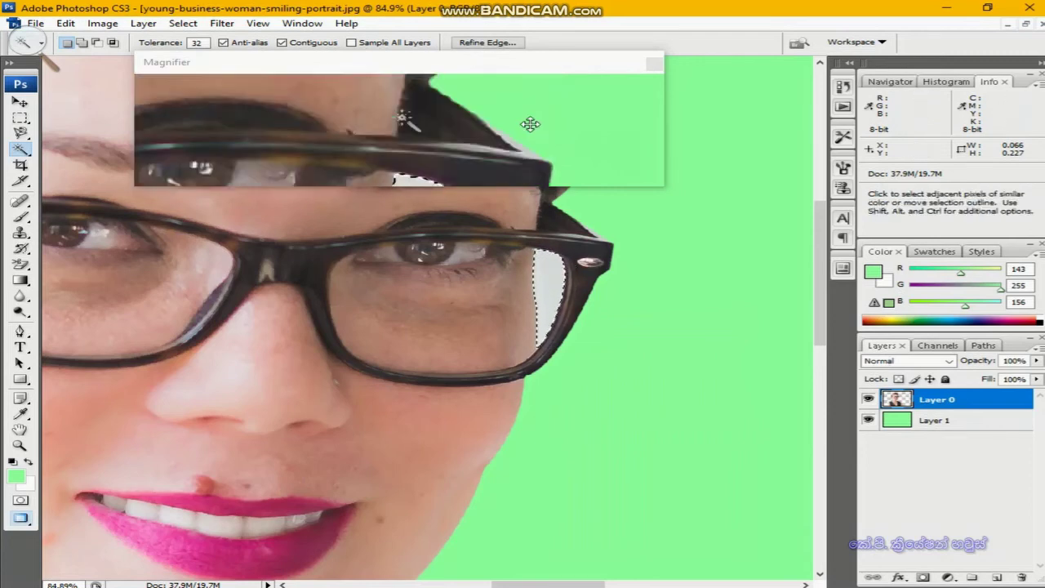
pyautogui.hotkey('alt', 's')
pyautogui.press('Escape')
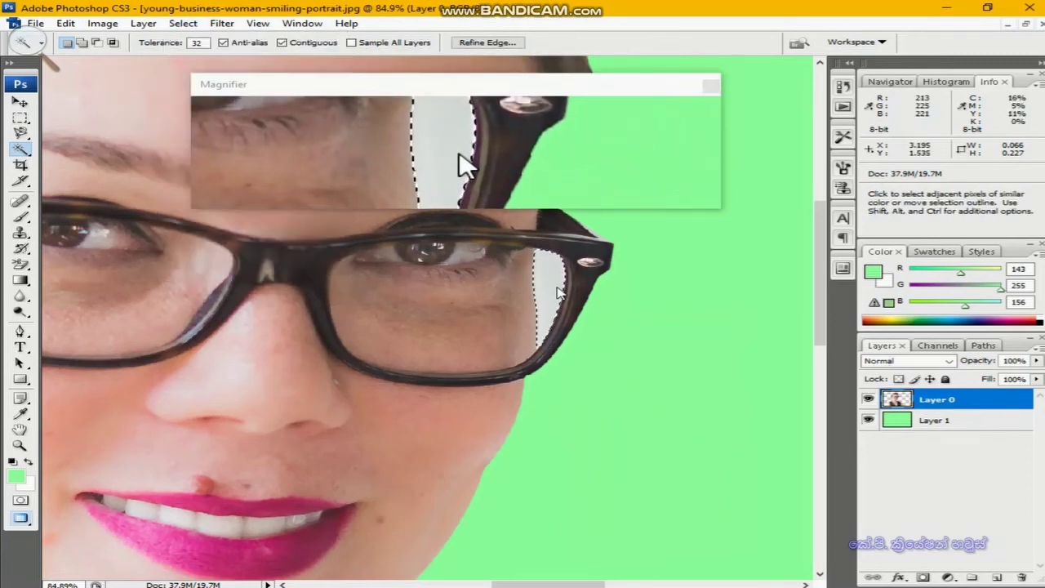
pyautogui.rightClick(558, 292)
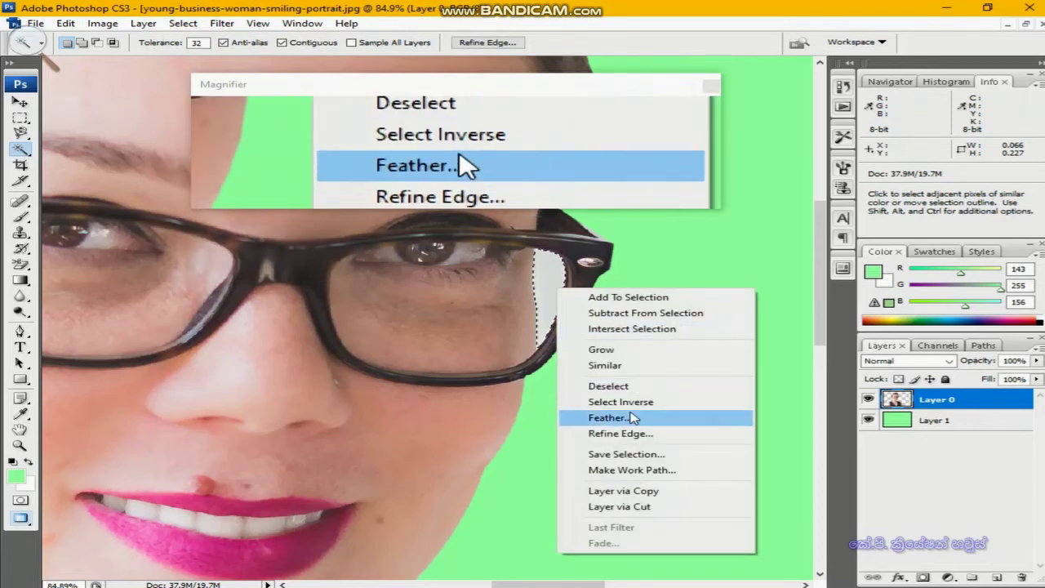
pyautogui.click(633, 417)
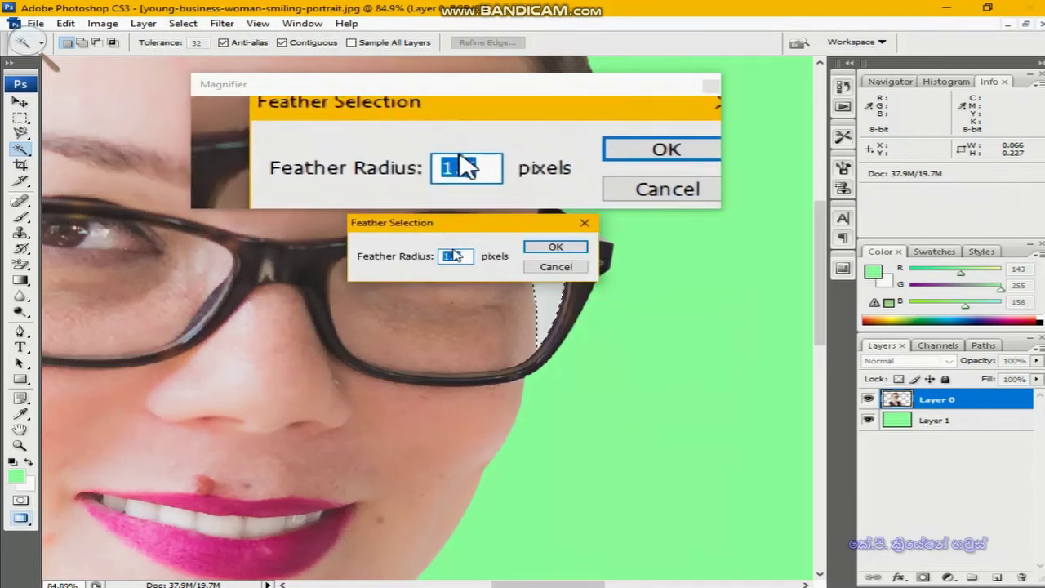
pyautogui.click(555, 246)
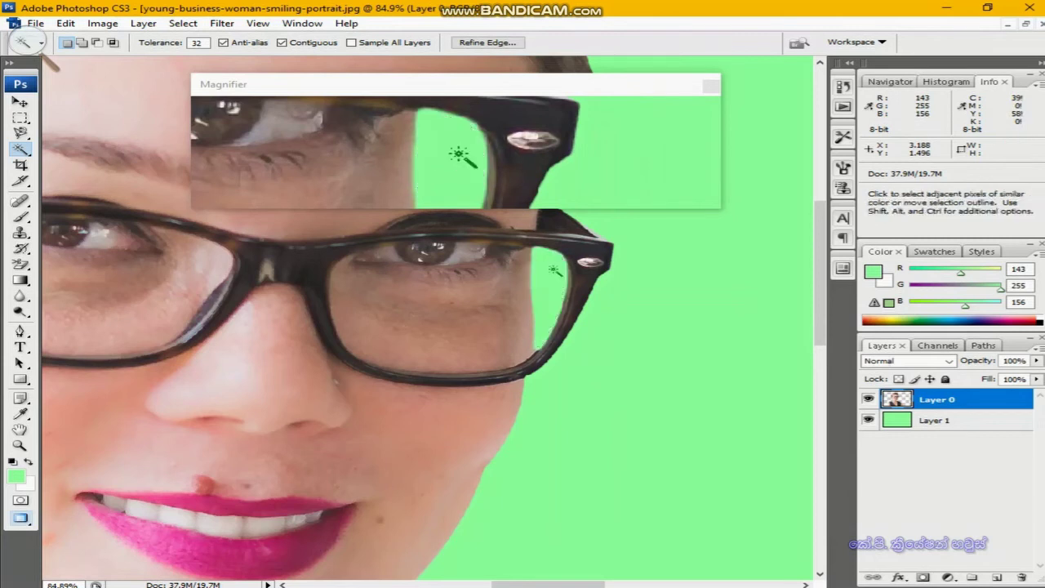
pyautogui.hotkey('ctrl', 'd')
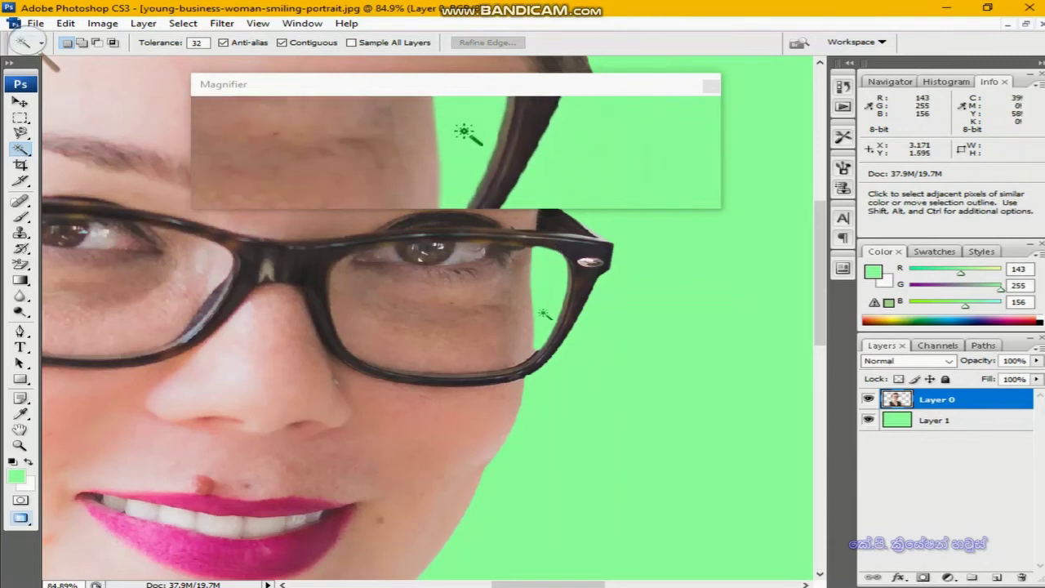
pyautogui.hotkey('ctrl', '+')
pyautogui.moveTo(572, 89); pyautogui.dragTo(593, 437)
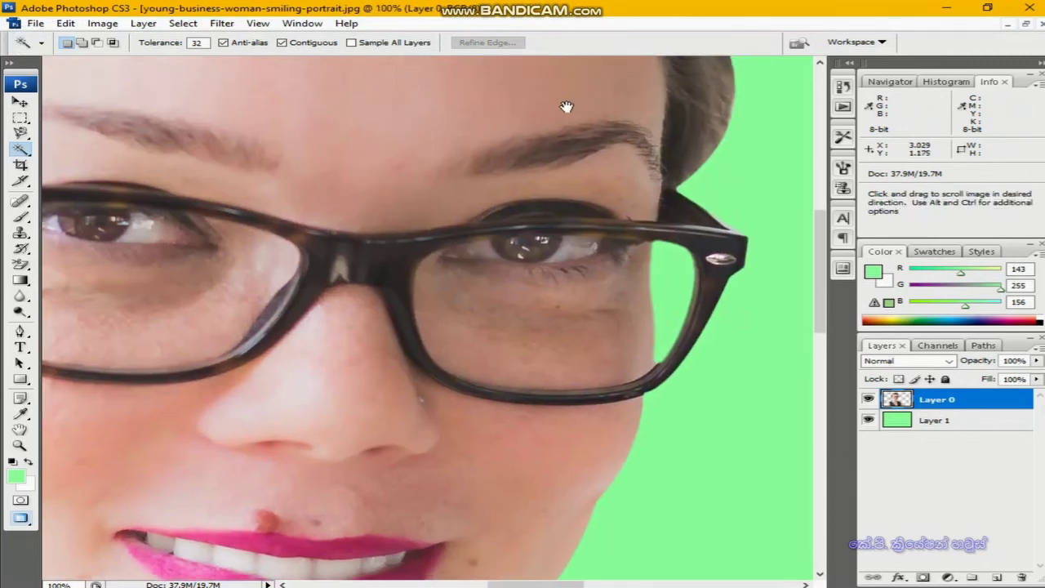
pyautogui.moveTo(538, 129); pyautogui.dragTo(606, 351)
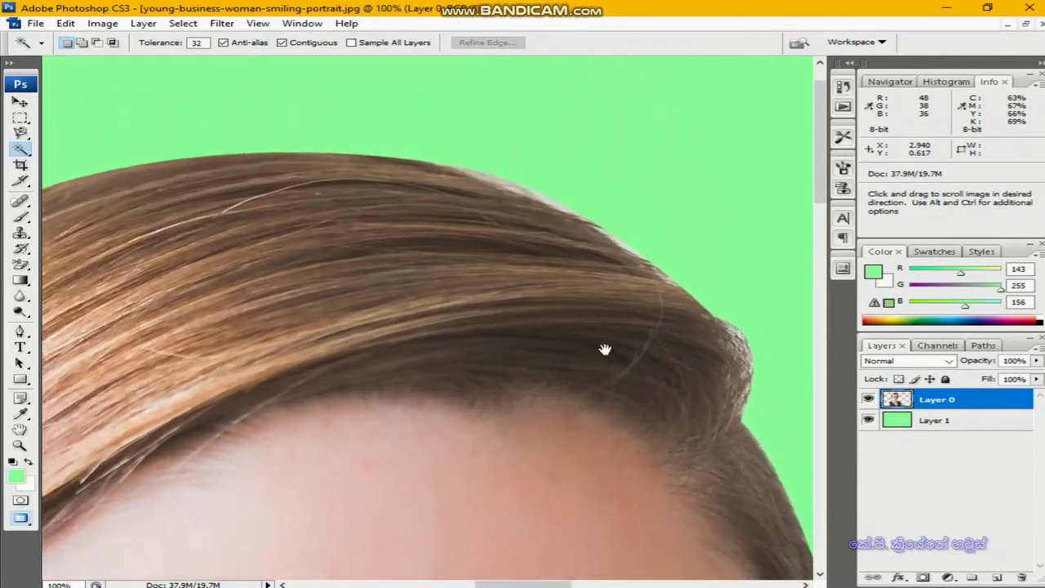
pyautogui.moveTo(193, 242); pyautogui.dragTo(162, 198)
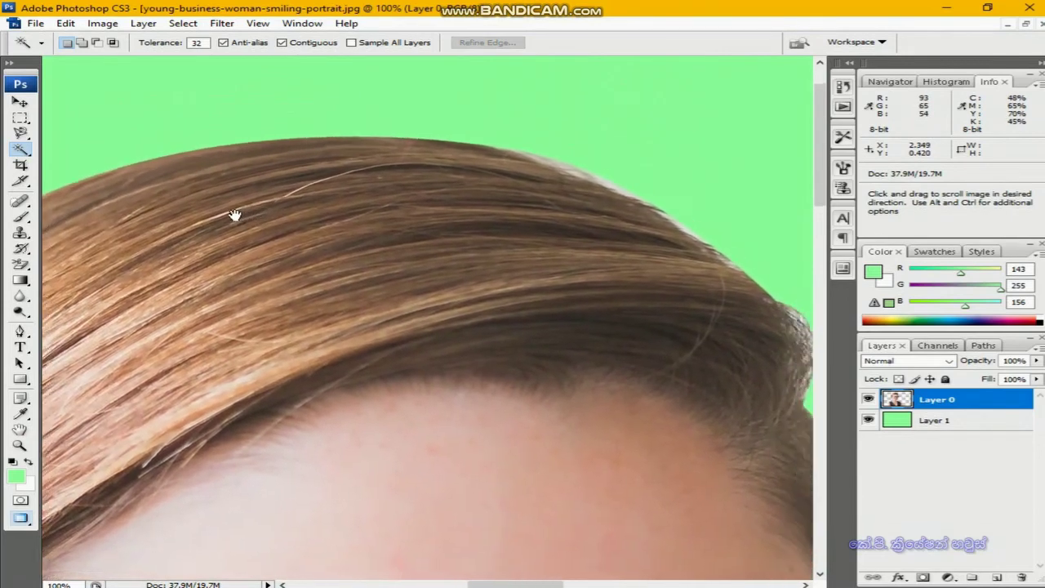
pyautogui.scroll(-10, 264, 351)
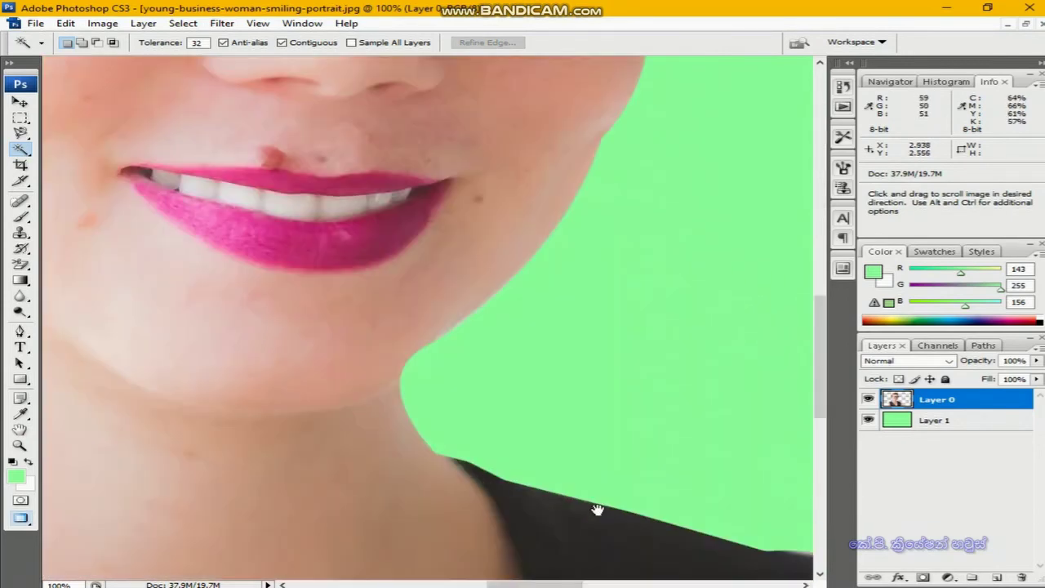
pyautogui.moveTo(597, 510); pyautogui.dragTo(392, 285)
pyautogui.moveTo(579, 409); pyautogui.dragTo(450, 348)
pyautogui.moveTo(721, 483); pyautogui.dragTo(372, 185)
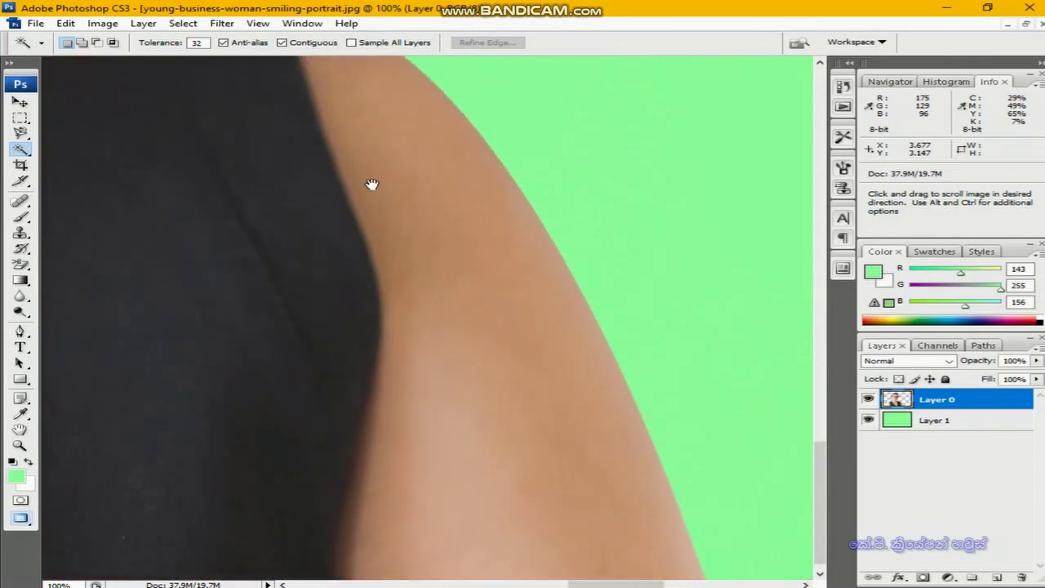
pyautogui.moveTo(579, 507)
pyautogui.mouseDown()
pyautogui.moveTo(430, 218)
pyautogui.moveTo(277, 296)
pyautogui.mouseUp()
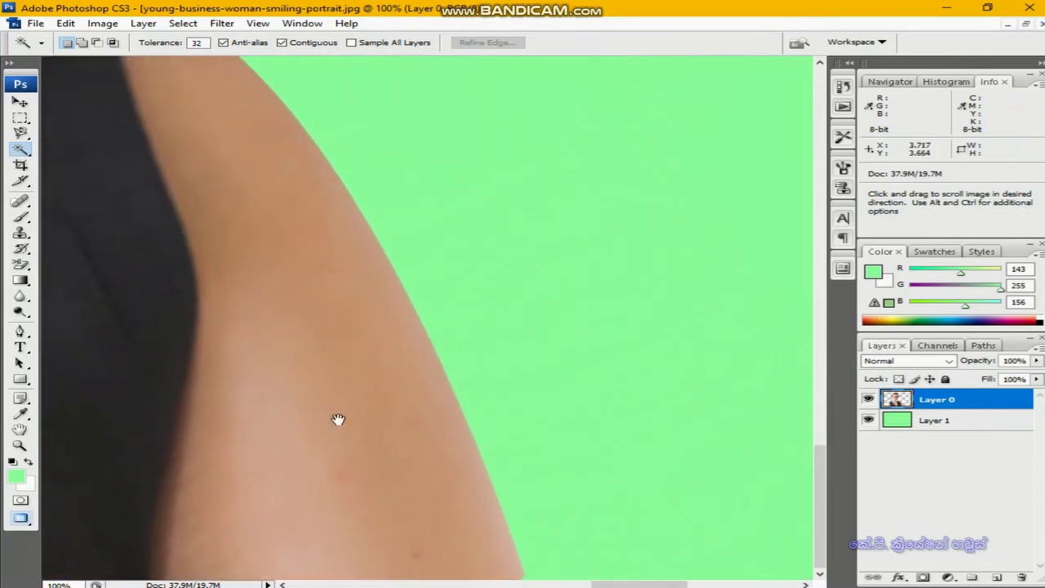
pyautogui.hscroll(-5, 299, 443)
pyautogui.moveTo(298, 443); pyautogui.dragTo(693, 375)
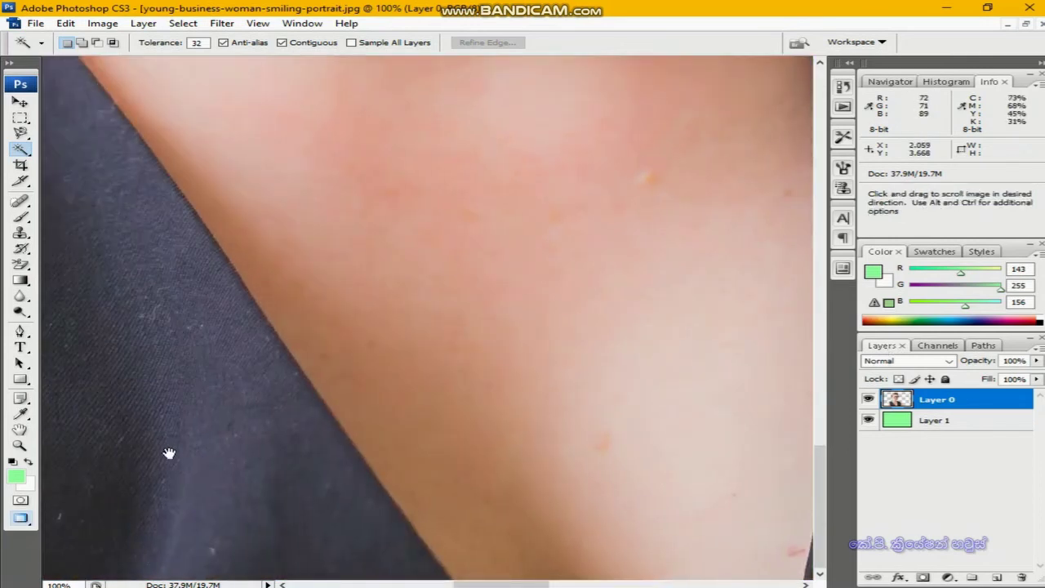
pyautogui.moveTo(169, 453)
pyautogui.mouseDown()
pyautogui.moveTo(450, 422)
pyautogui.moveTo(625, 356)
pyautogui.moveTo(710, 351)
pyautogui.mouseUp()
pyautogui.moveTo(498, 462); pyautogui.dragTo(137, 441)
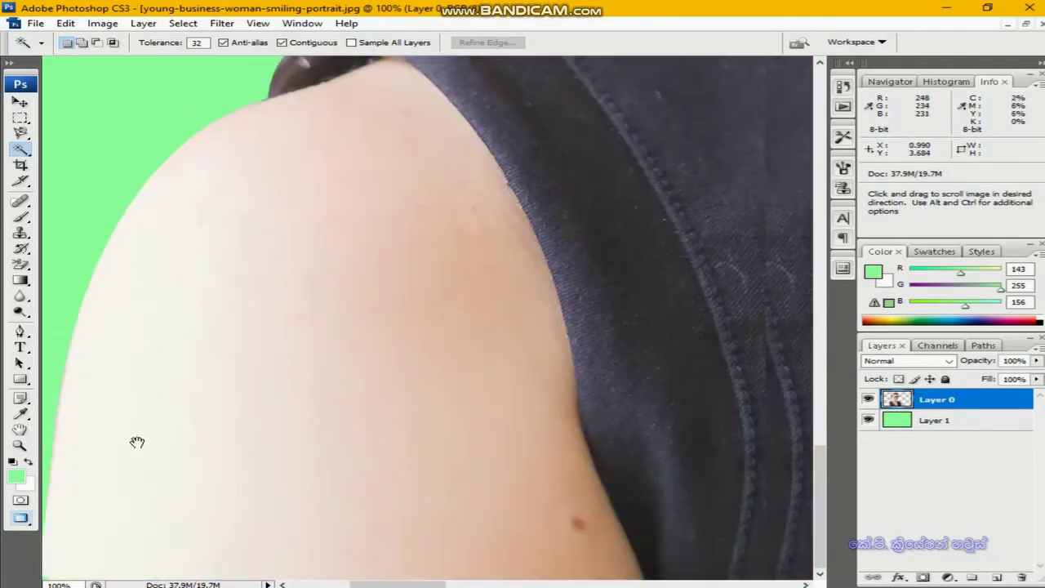
pyautogui.moveTo(767, 411); pyautogui.dragTo(627, 410)
pyautogui.moveTo(540, 386); pyautogui.dragTo(187, 354)
pyautogui.moveTo(645, 371); pyautogui.dragTo(479, 370)
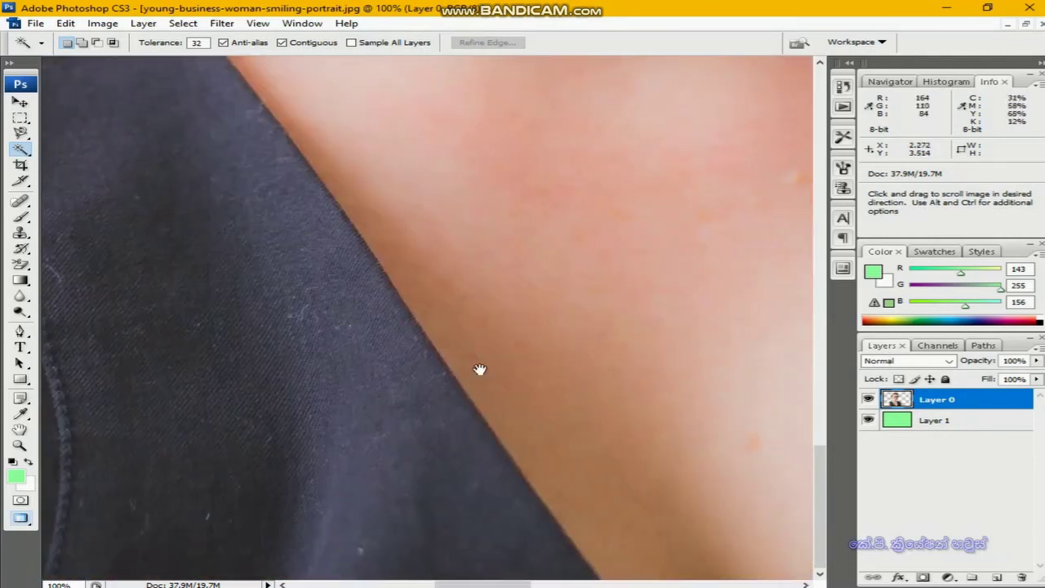
pyautogui.moveTo(617, 374); pyautogui.dragTo(158, 359)
pyautogui.moveTo(256, 236); pyautogui.dragTo(461, 538)
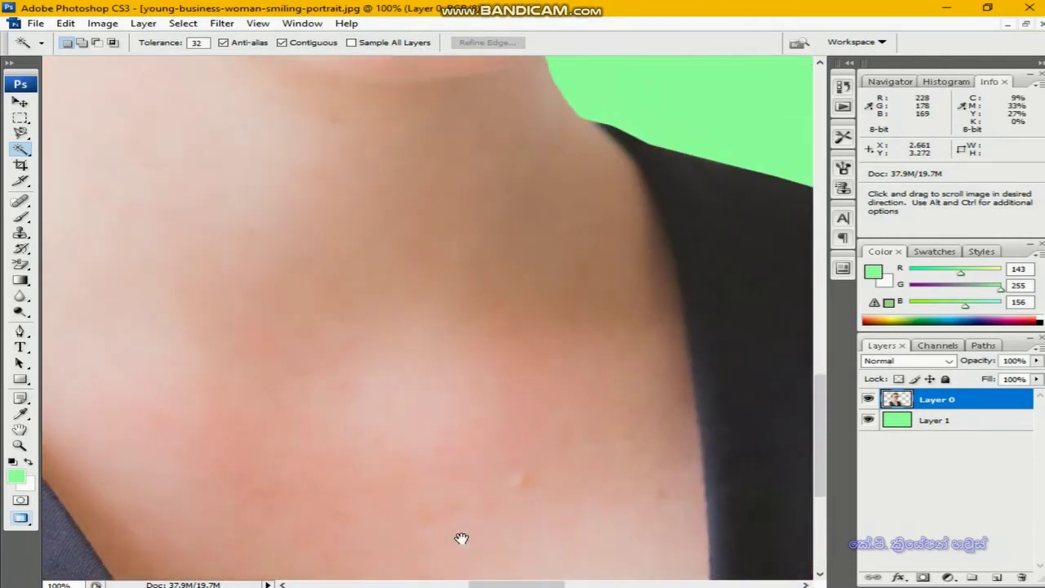
pyautogui.moveTo(315, 168); pyautogui.dragTo(564, 532)
pyautogui.moveTo(520, 201)
pyautogui.mouseDown()
pyautogui.moveTo(683, 329)
pyautogui.moveTo(350, 450)
pyautogui.mouseUp()
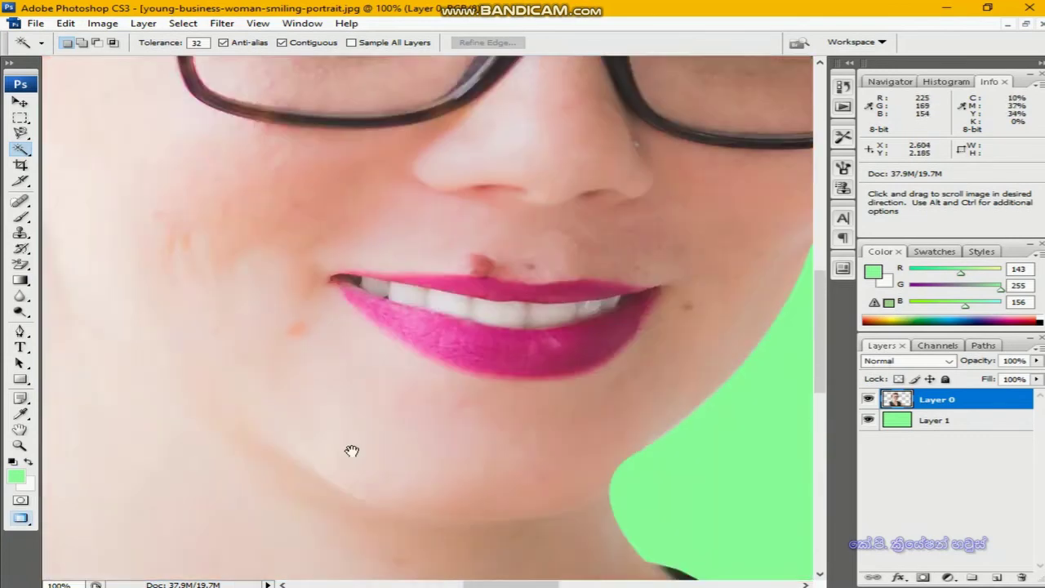
pyautogui.moveTo(443, 192); pyautogui.dragTo(225, 339)
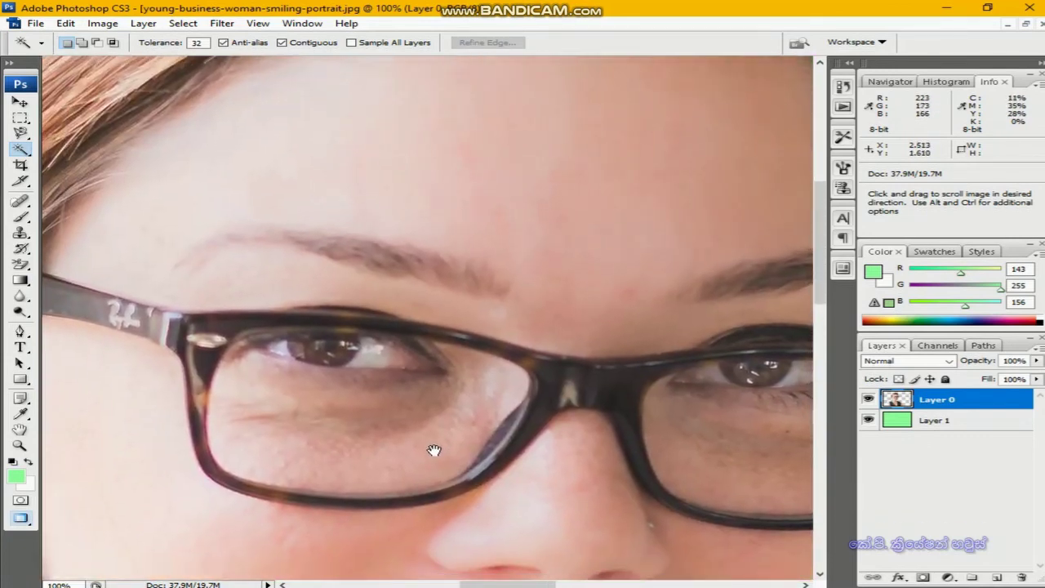